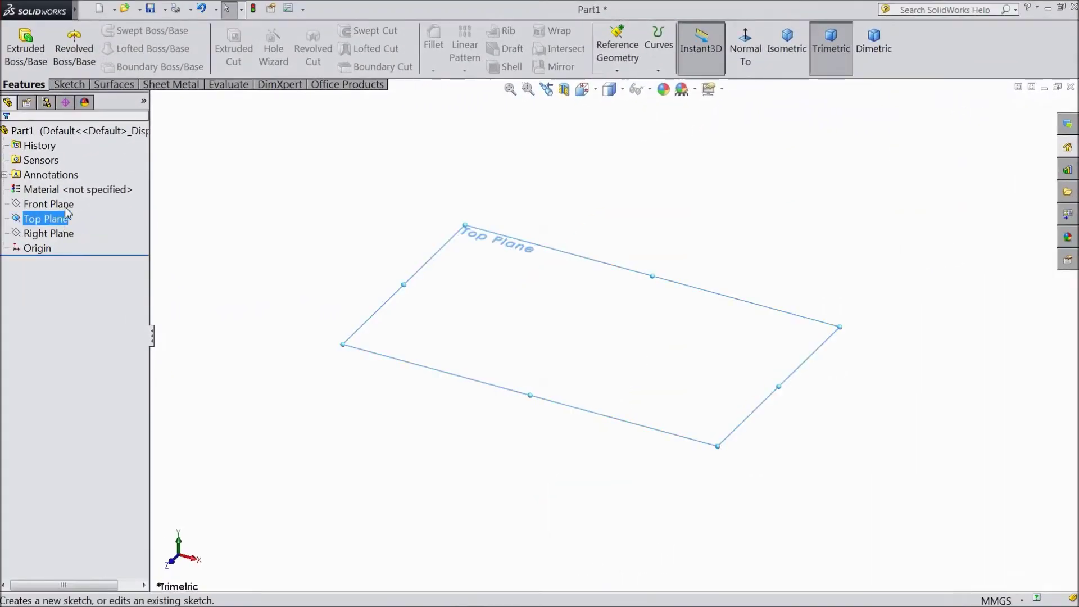
# On the Top Plane, draw large, medium and small circles all centred on the origin
pyautogui.click(66, 213)
pyautogui.click(121, 30)
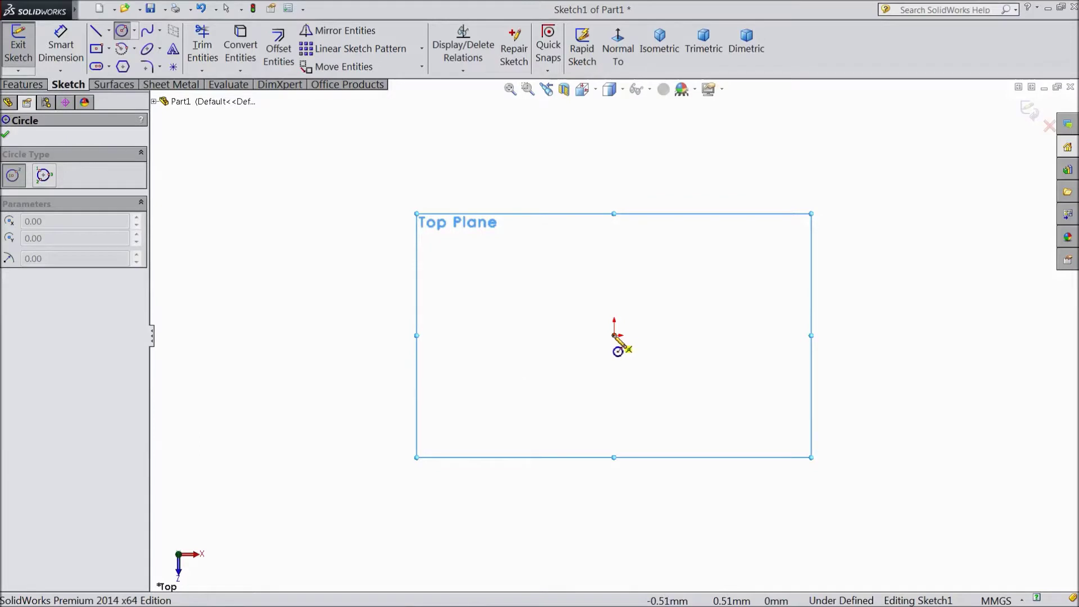
pyautogui.moveTo(614, 336); pyautogui.dragTo(367, 283)
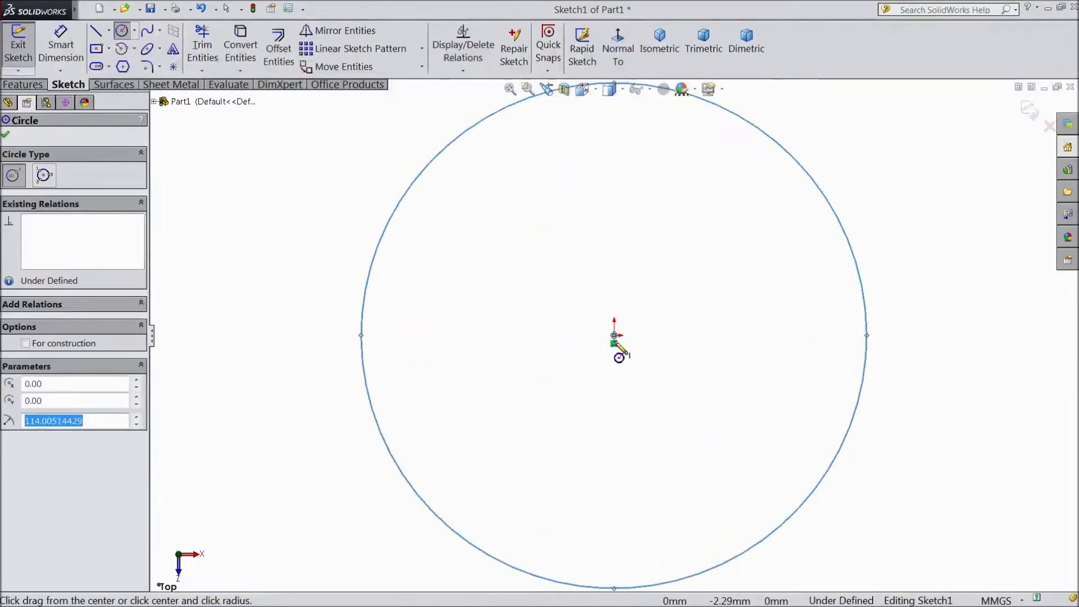
pyautogui.moveTo(614, 336); pyautogui.dragTo(529, 337)
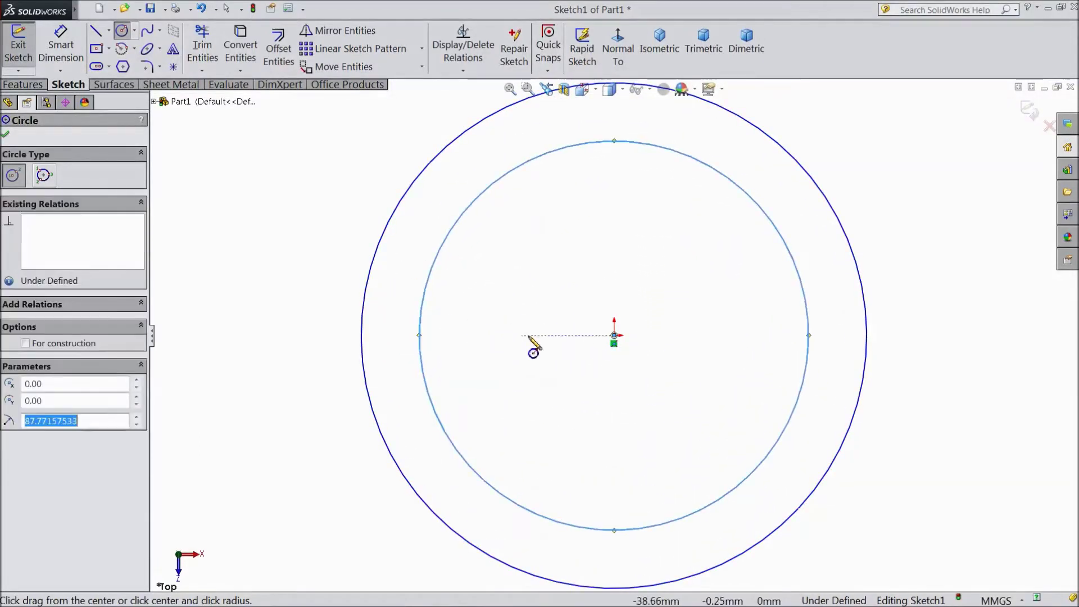
pyautogui.moveTo(614, 335); pyautogui.dragTo(496, 336)
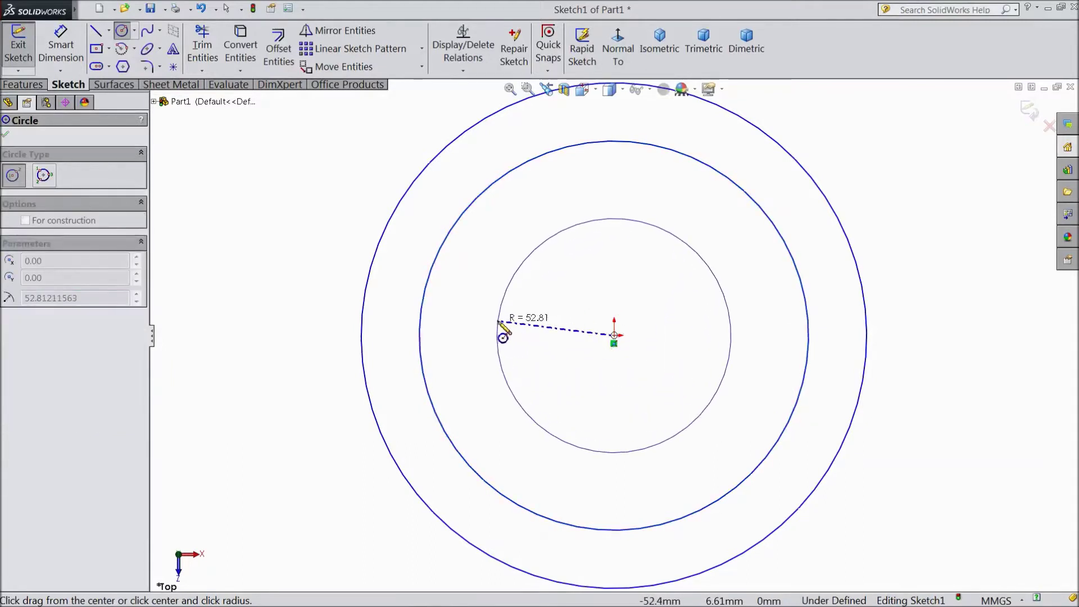
pyautogui.click(60, 45)
# Dimension the outer and middle circles to diameters of 38 and 32 mm
pyautogui.click(369, 279)
pyautogui.click(275, 340)
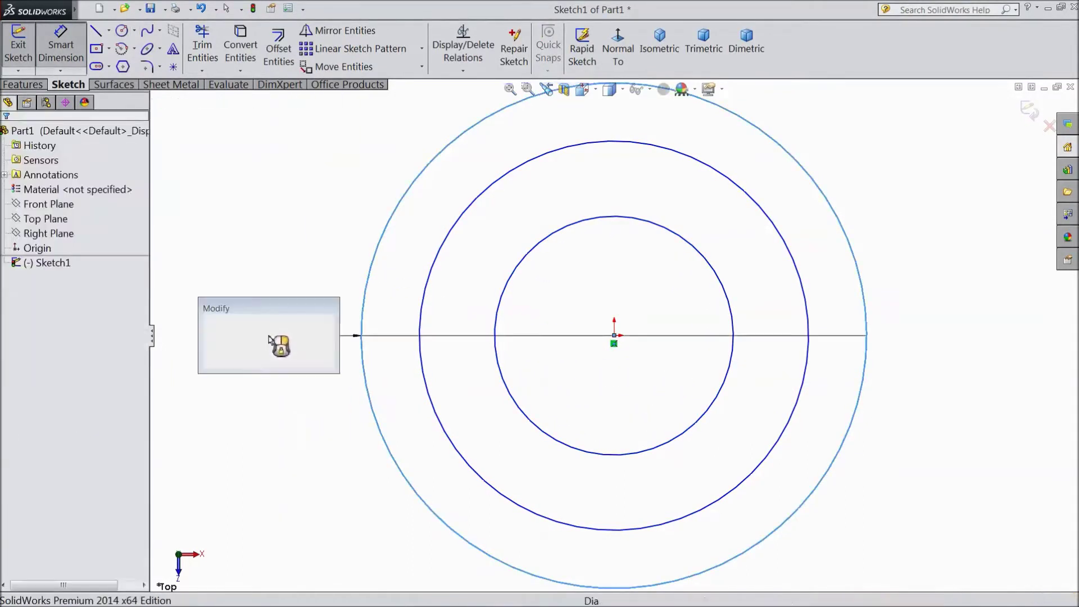
pyautogui.write('38')
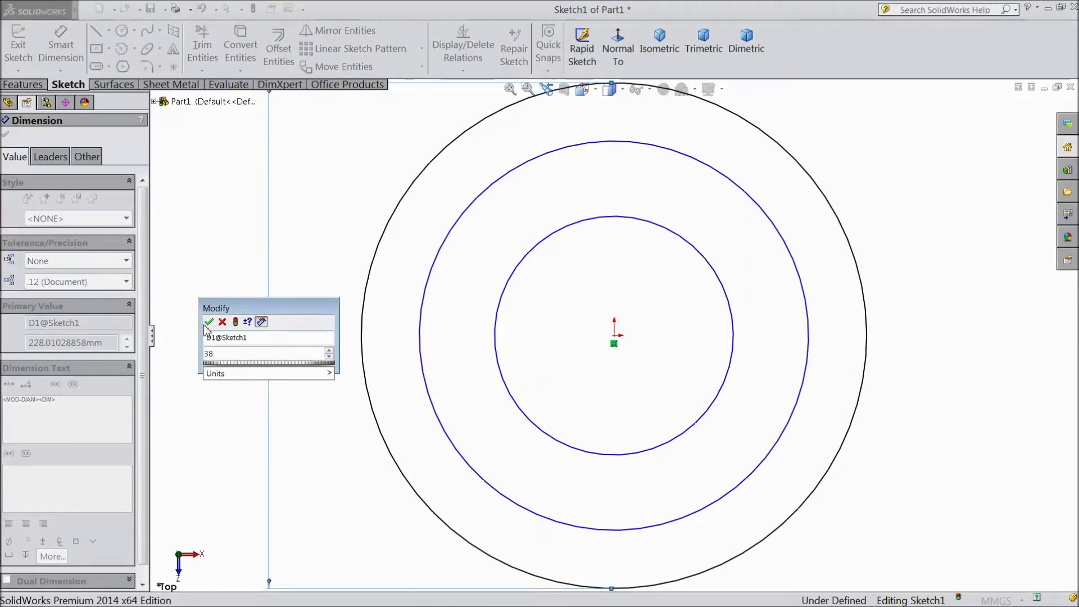
pyautogui.click(209, 322)
pyautogui.click(420, 336)
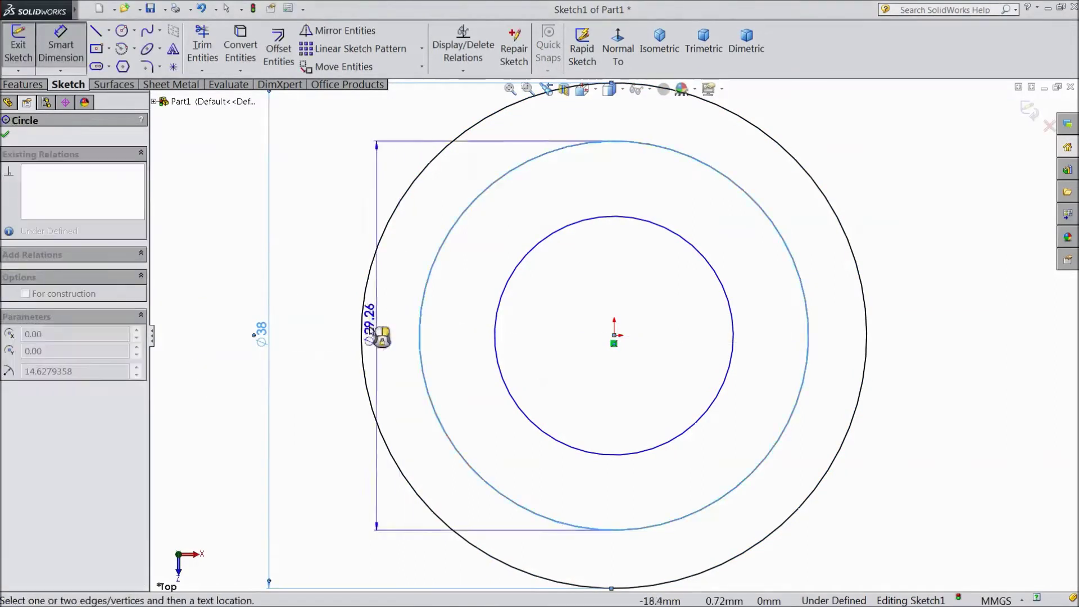
pyautogui.click(298, 338)
pyautogui.write('32')
pyautogui.click(239, 311)
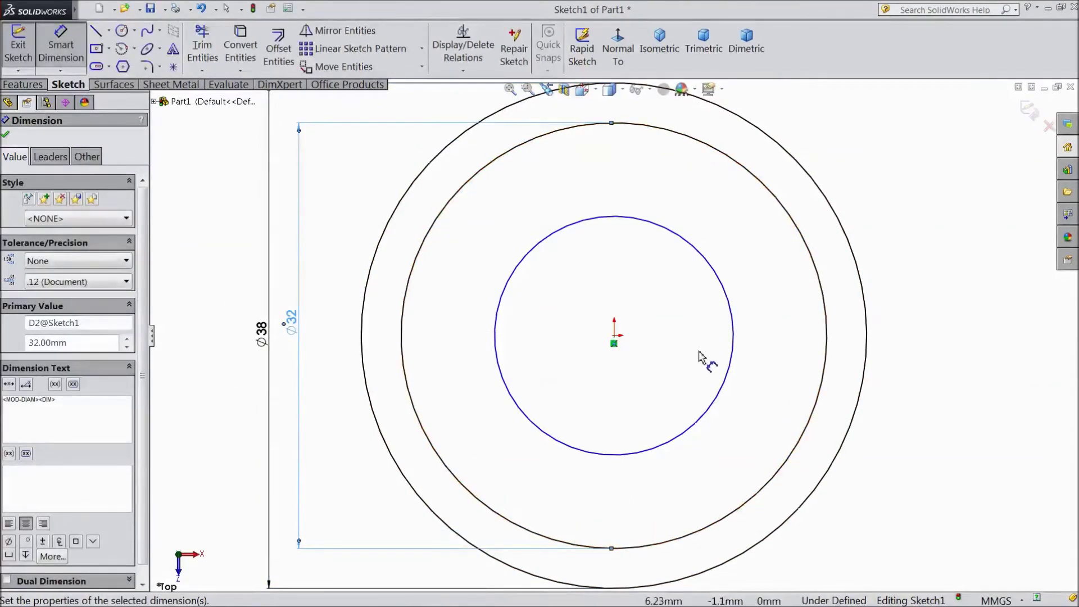
# Dimension the inner circle to 21 mm diameter and fit the sketch in view
pyautogui.click(731, 354)
pyautogui.click(936, 345)
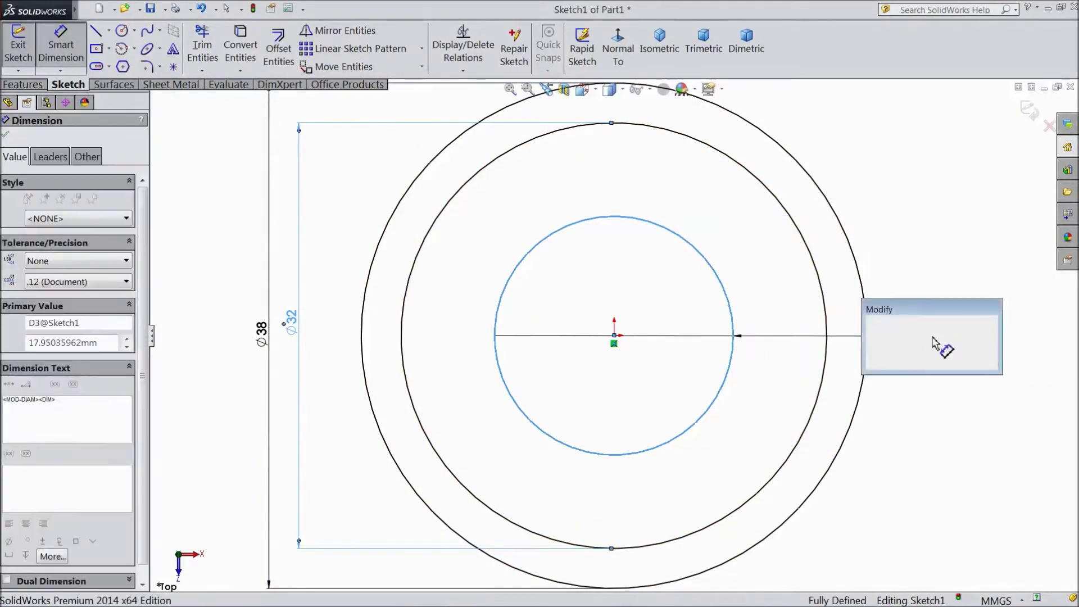
pyautogui.write('21')
pyautogui.click(872, 323)
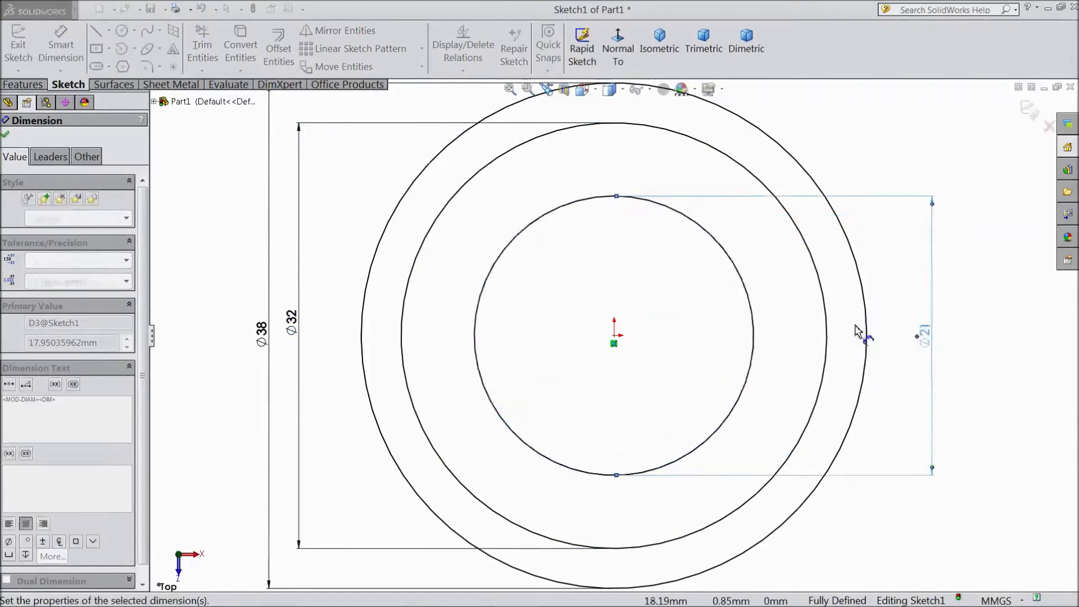
pyautogui.press('f')
pyautogui.click(5, 135)
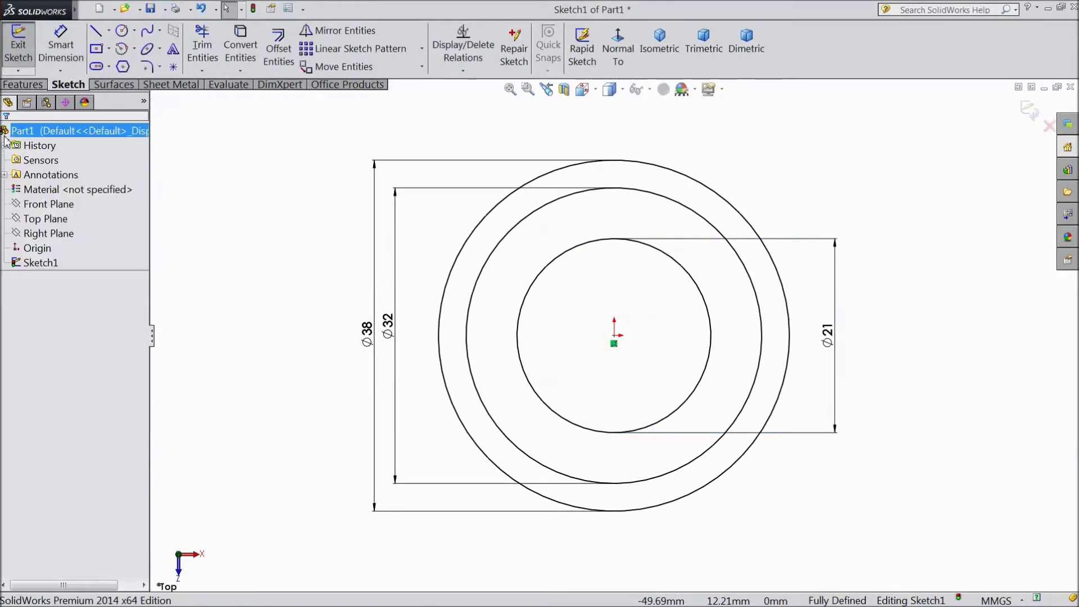
# Convert the Ø32 middle circle into construction geometry
pyautogui.click(517, 234)
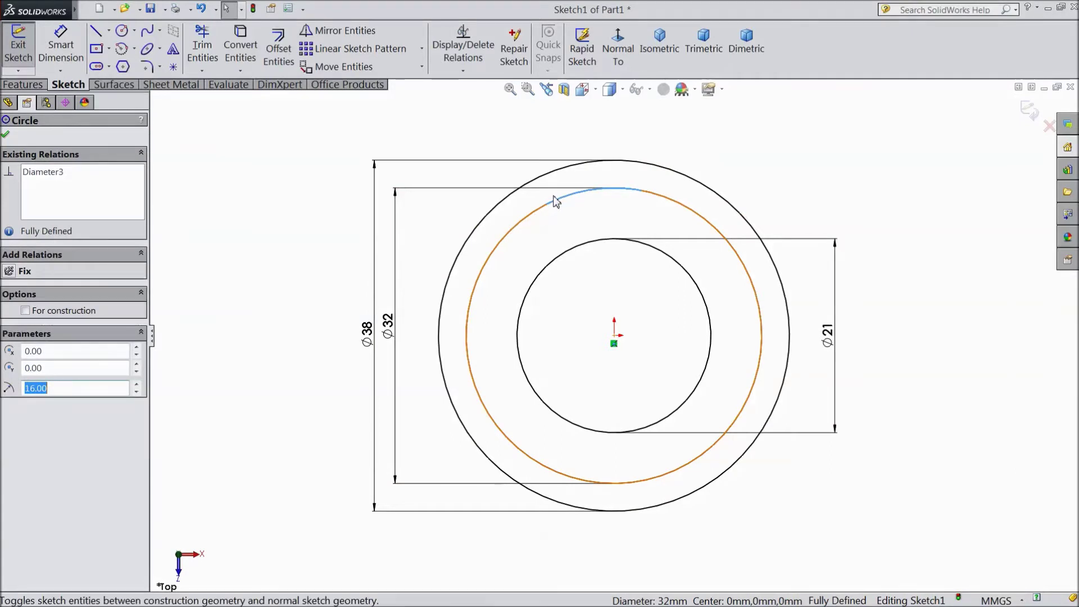
pyautogui.click(6, 136)
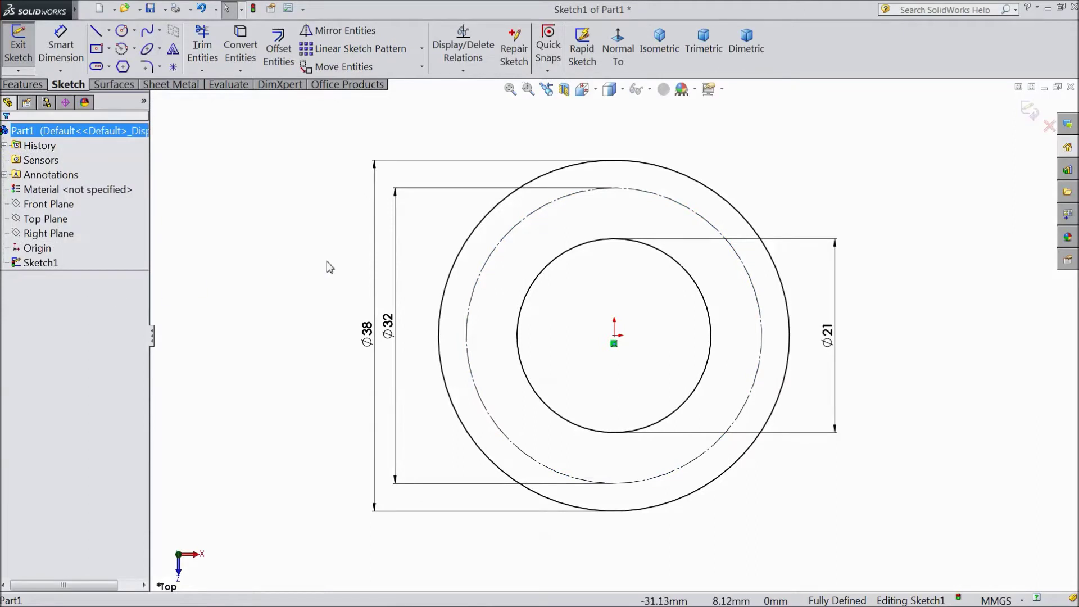
pyautogui.click(122, 34)
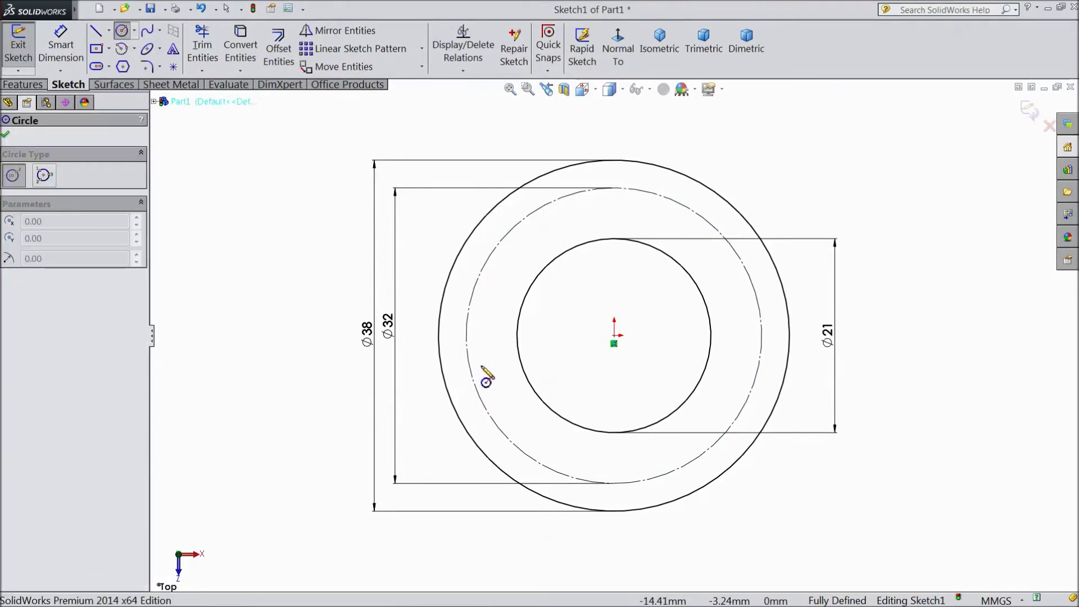
# Draw a small circle centred on the Ø32 circle's left side and dimension it to 3.1 mm
pyautogui.click(466, 336)
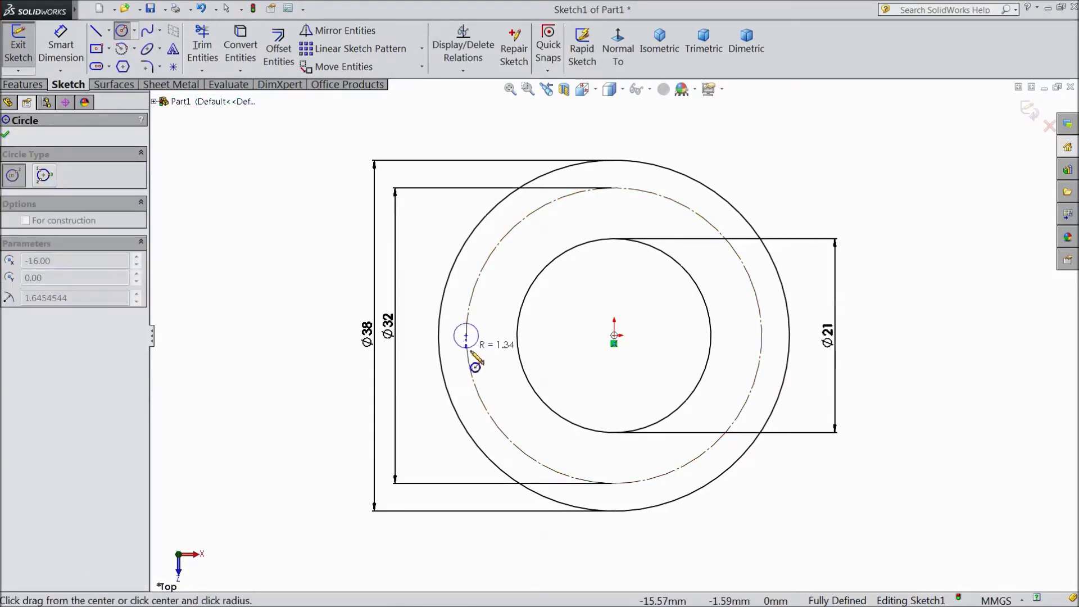
pyautogui.click(478, 347)
pyautogui.click(52, 51)
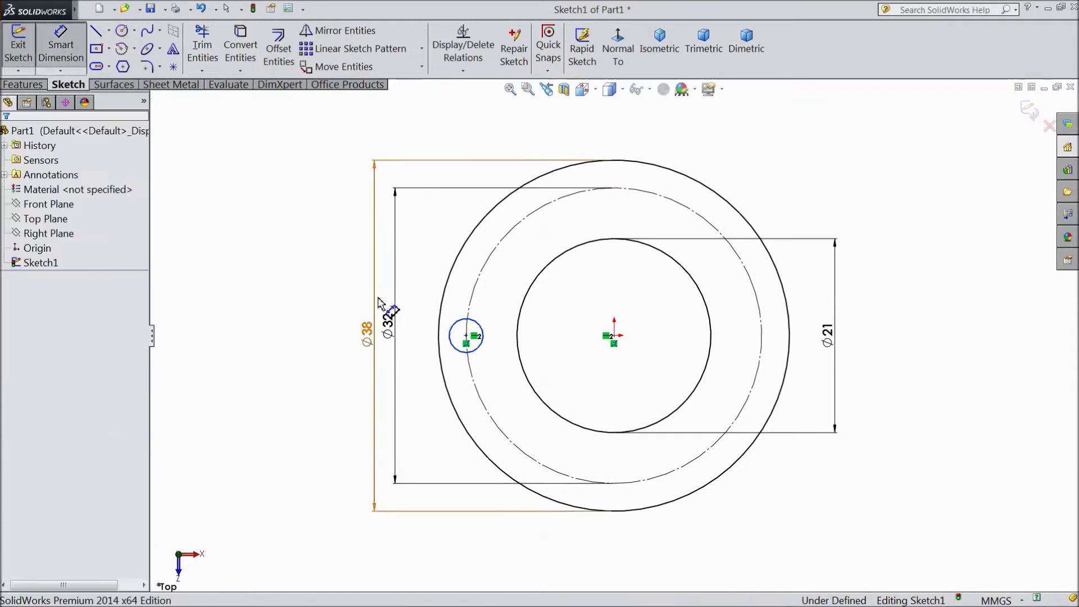
pyautogui.click(456, 351)
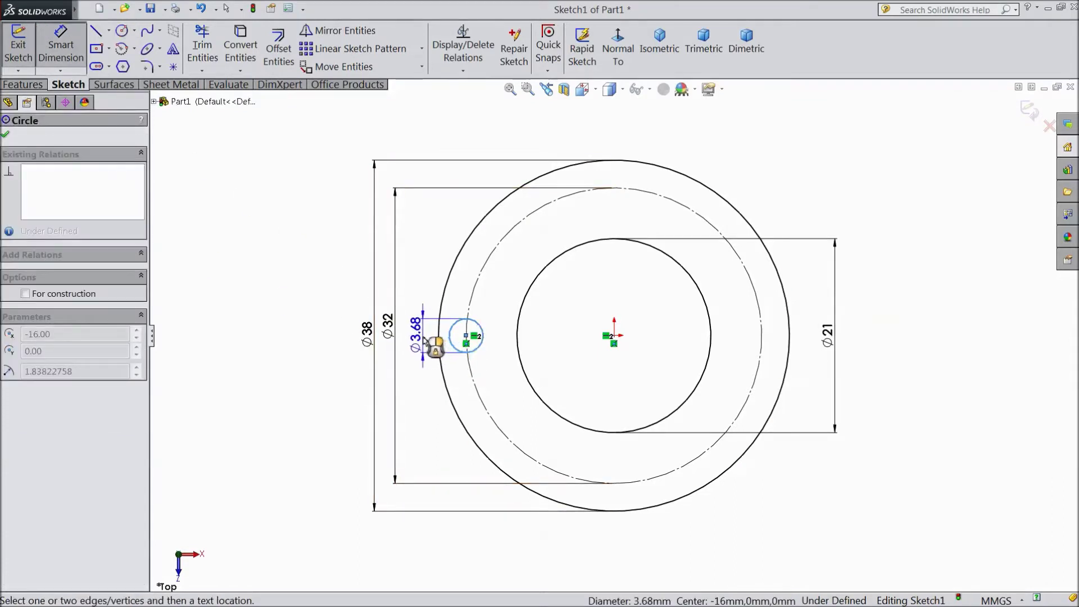
pyautogui.click(423, 340)
pyautogui.write('3.1')
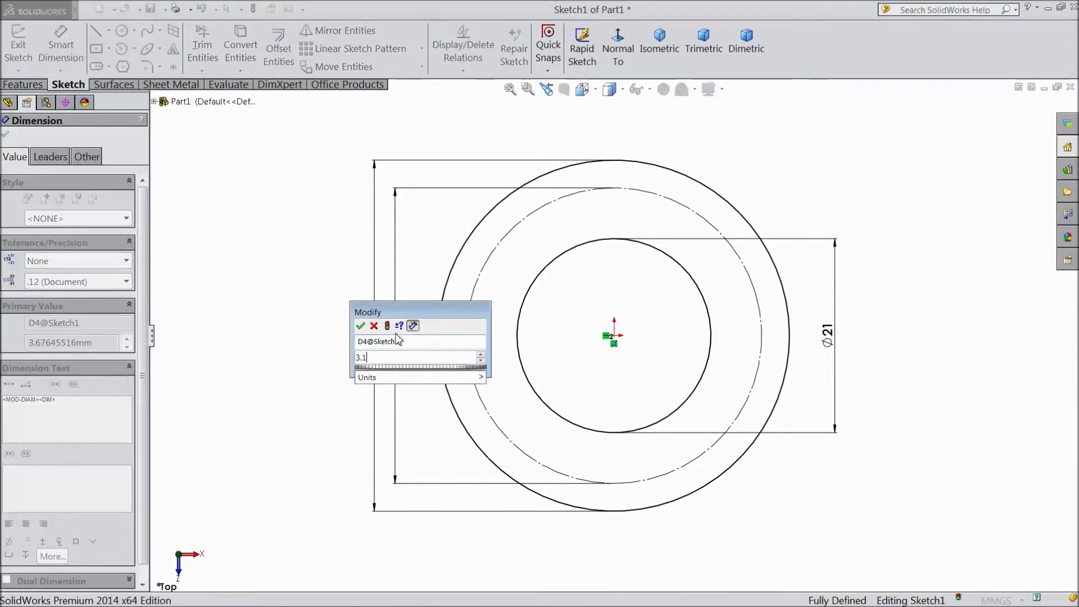
pyautogui.click(361, 327)
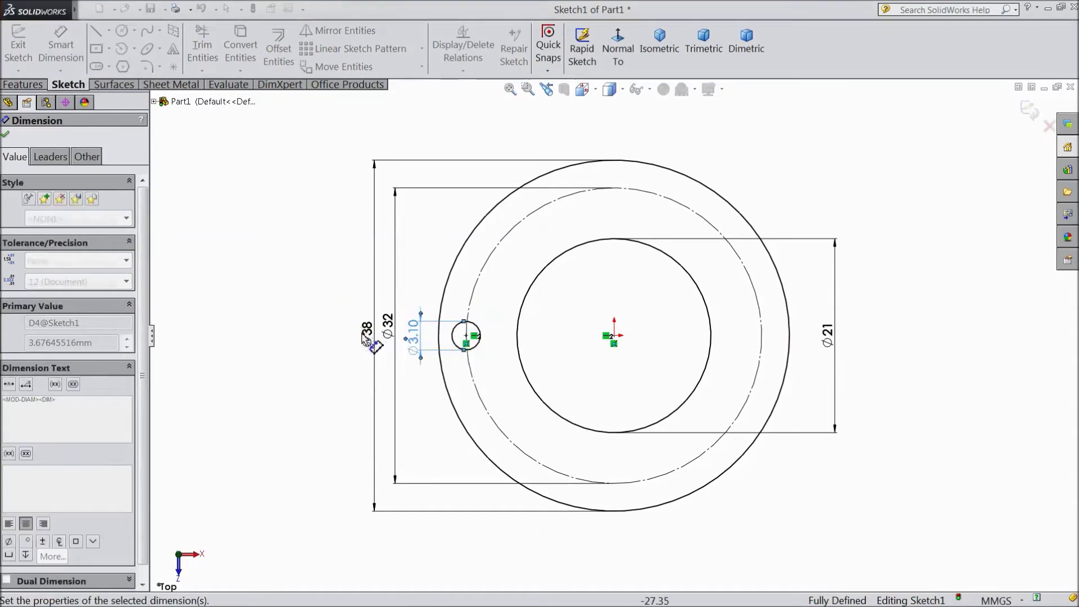
pyautogui.click(5, 136)
pyautogui.click(421, 51)
# Circular-pattern the Ø3.10 hole into 6 equally spaced instances around the origin
pyautogui.click(414, 85)
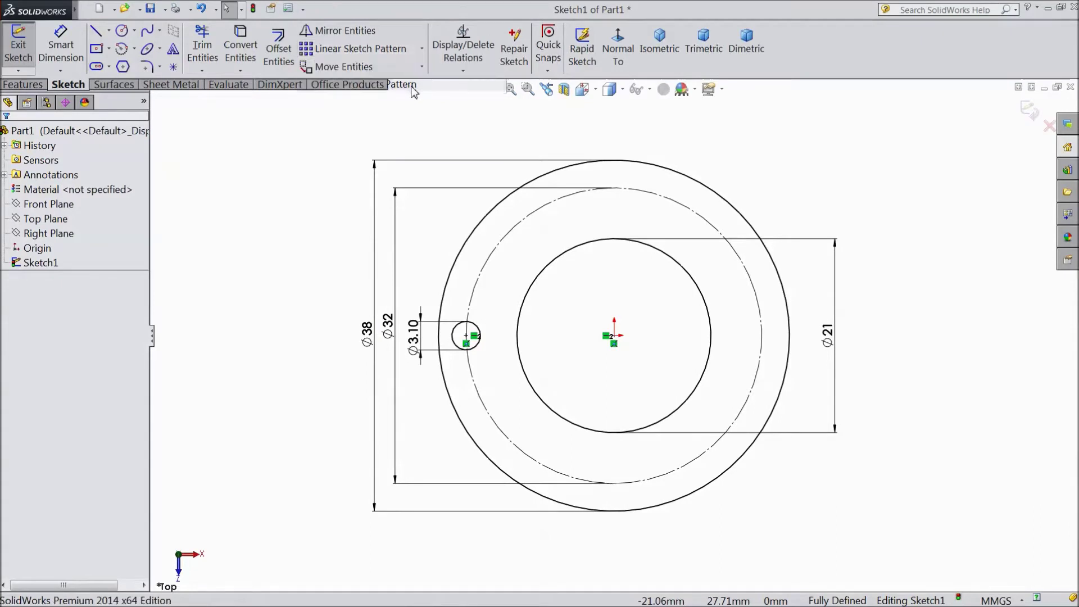
pyautogui.click(455, 335)
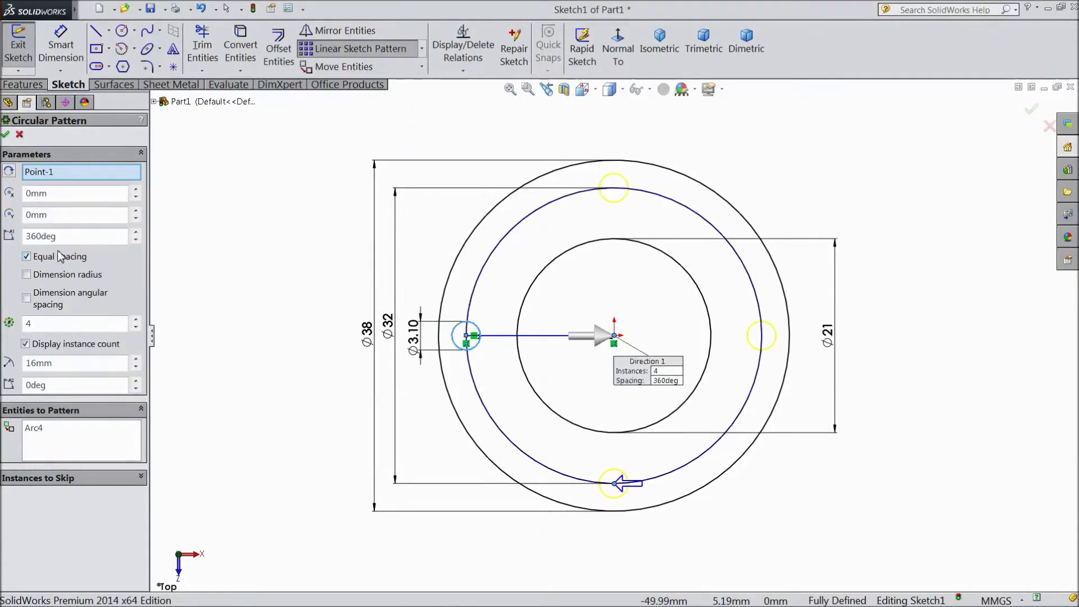
pyautogui.click(136, 321)
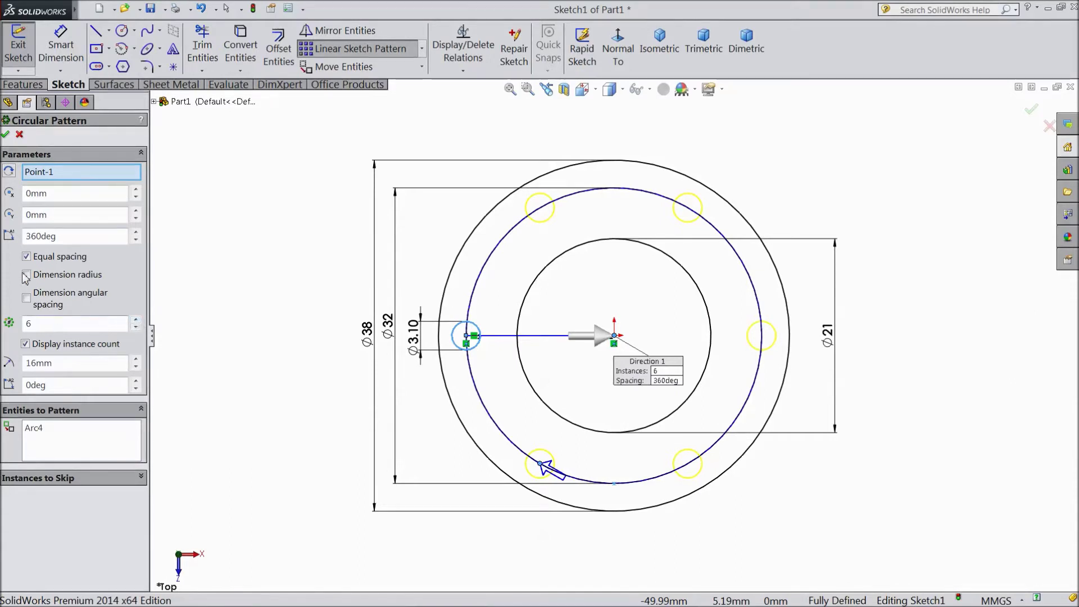
pyautogui.click(5, 135)
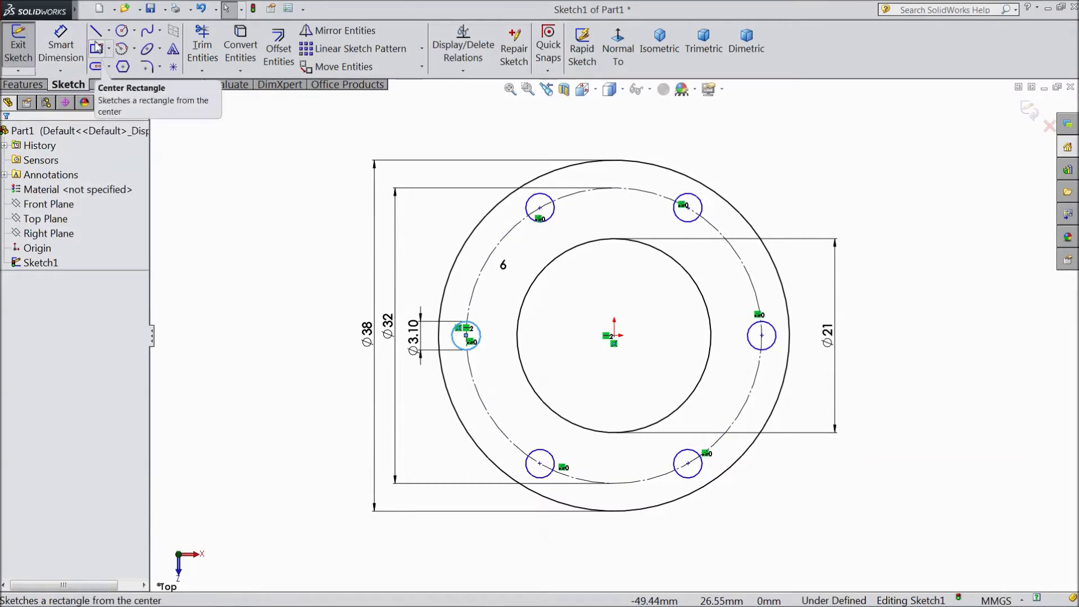
pyautogui.click(96, 30)
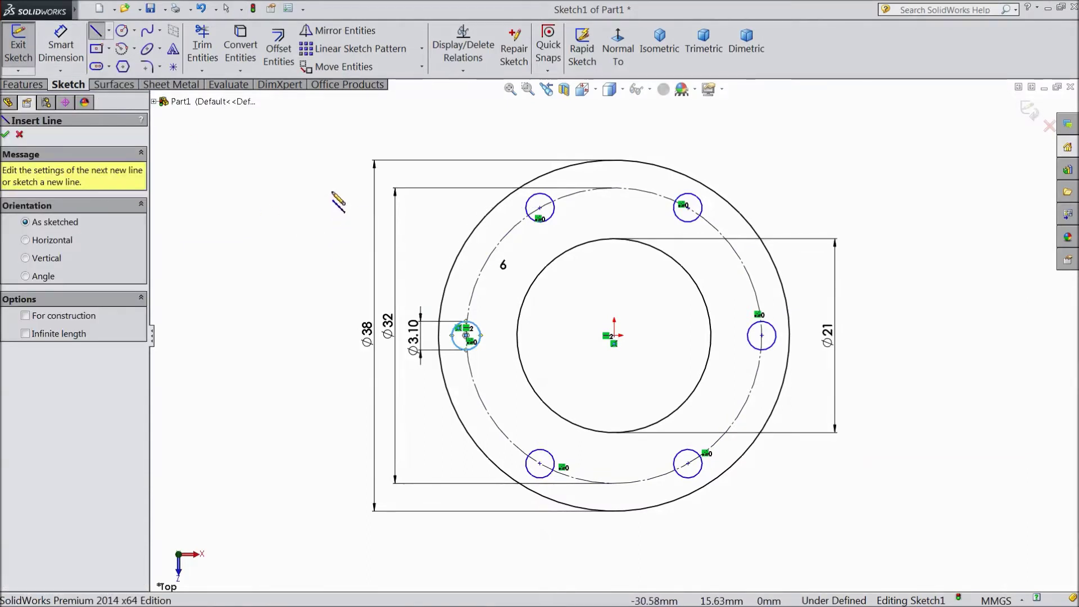
# Draw a horizontal line across the outer circle near its top
pyautogui.click(349, 179)
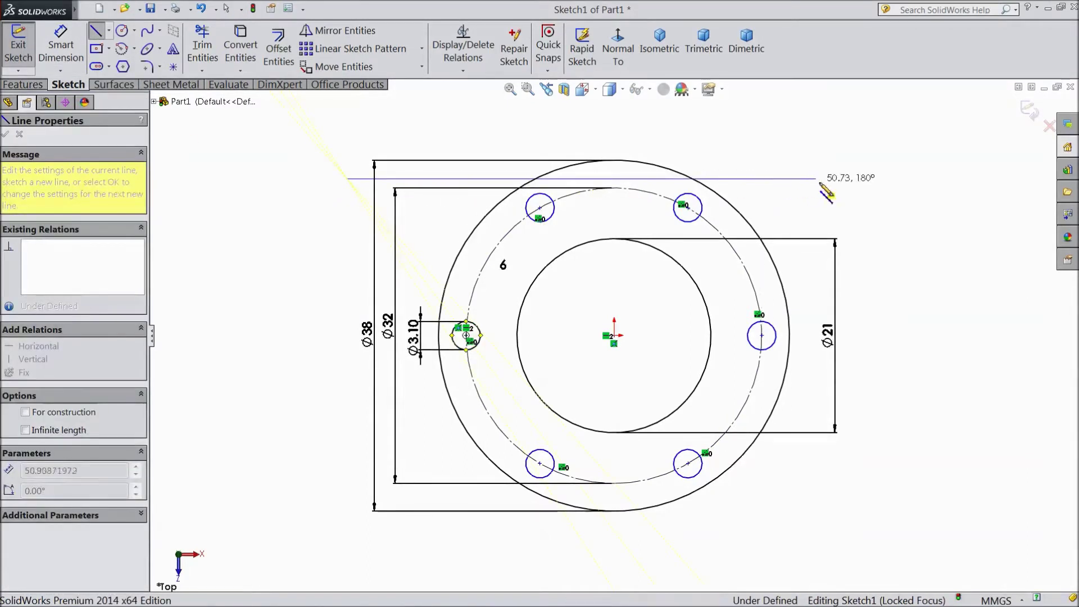
pyautogui.click(853, 179)
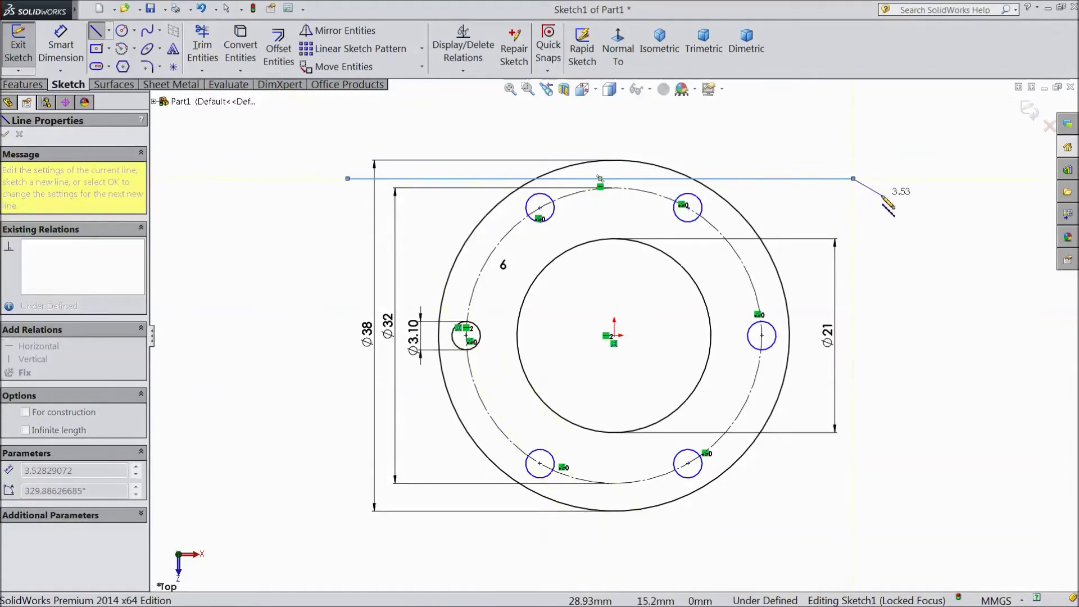
pyautogui.press('Escape')
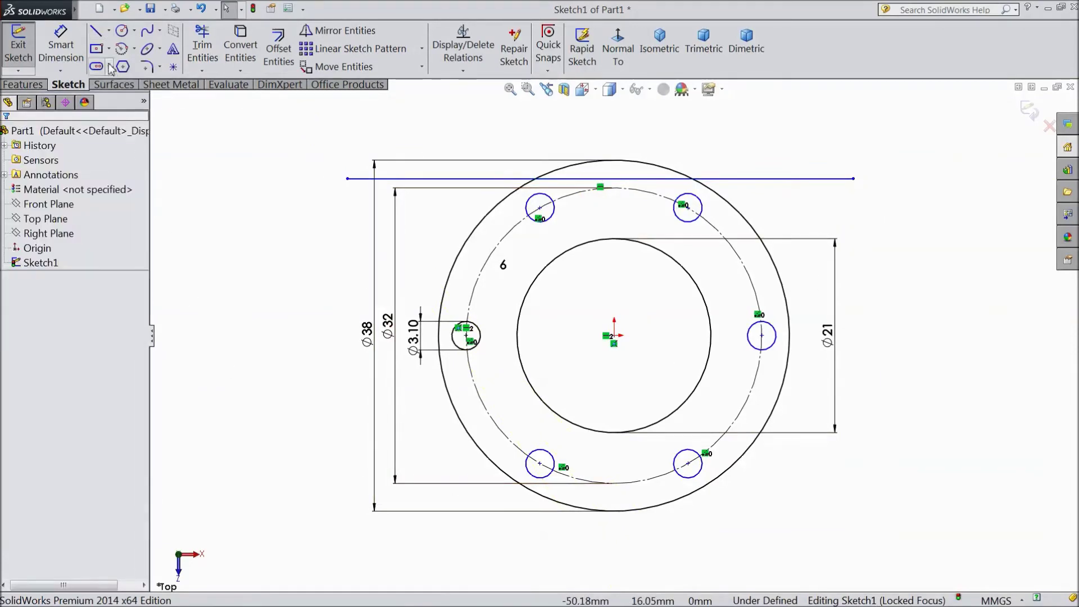
pyautogui.click(96, 31)
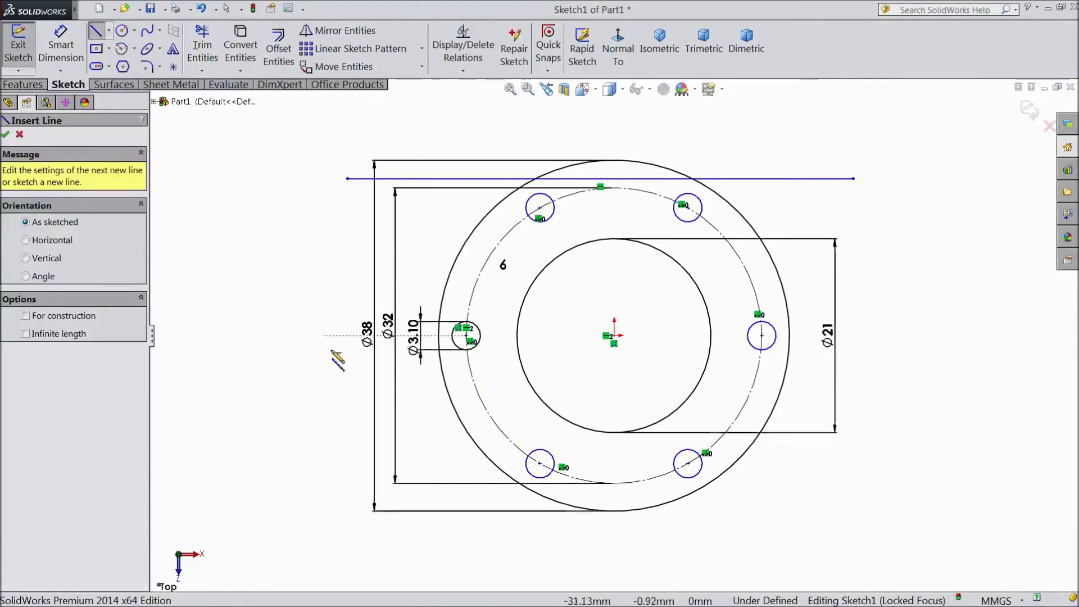
# Draw a second horizontal line across the outer circle near its bottom
pyautogui.click(347, 486)
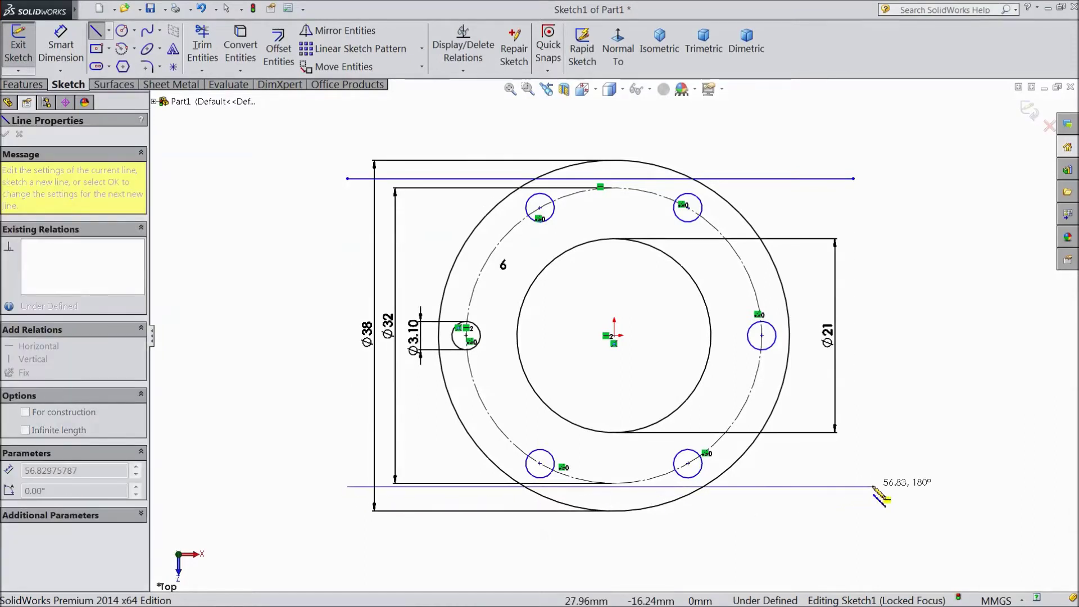
pyautogui.click(873, 487)
pyautogui.rightClick(901, 490)
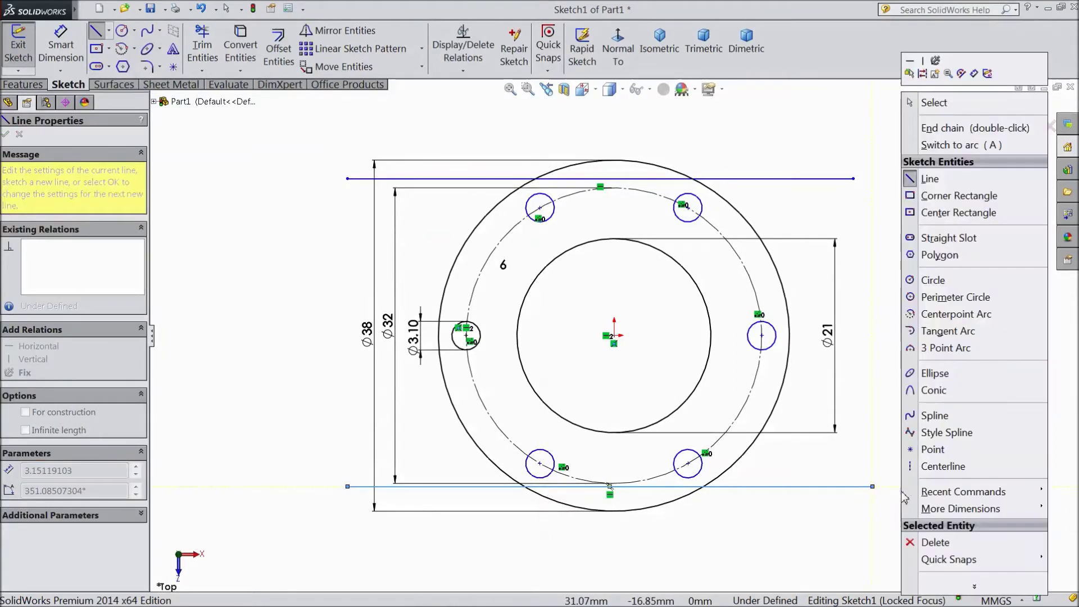
pyautogui.click(933, 103)
pyautogui.click(60, 45)
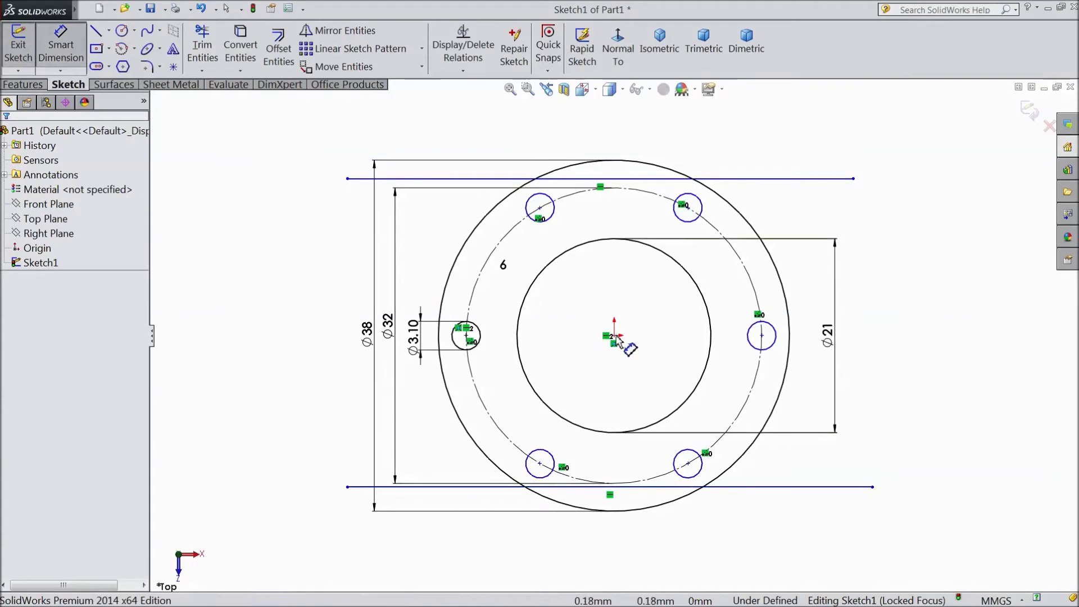
# Dimension the top and bottom horizontal lines each 17 mm from the origin
pyautogui.click(617, 337)
pyautogui.click(787, 178)
pyautogui.click(913, 259)
pyautogui.write('17')
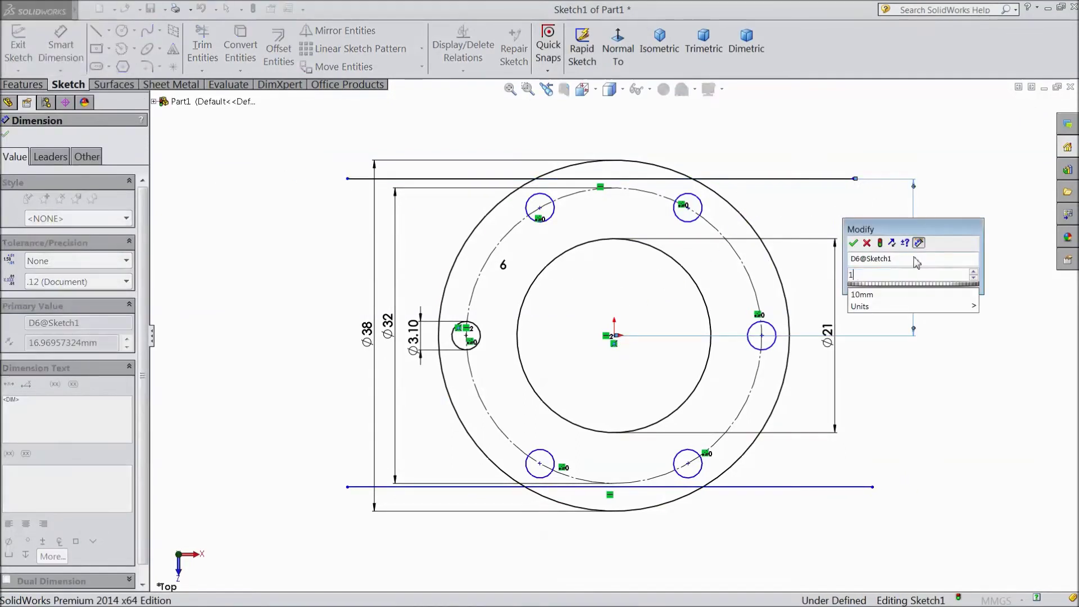
pyautogui.click(853, 243)
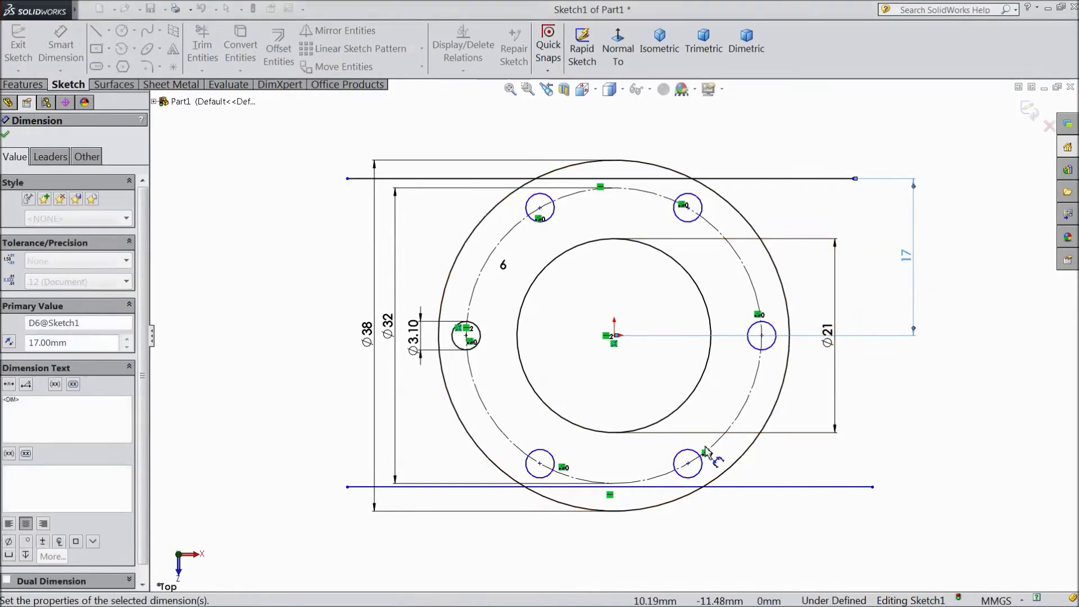
pyautogui.click(768, 488)
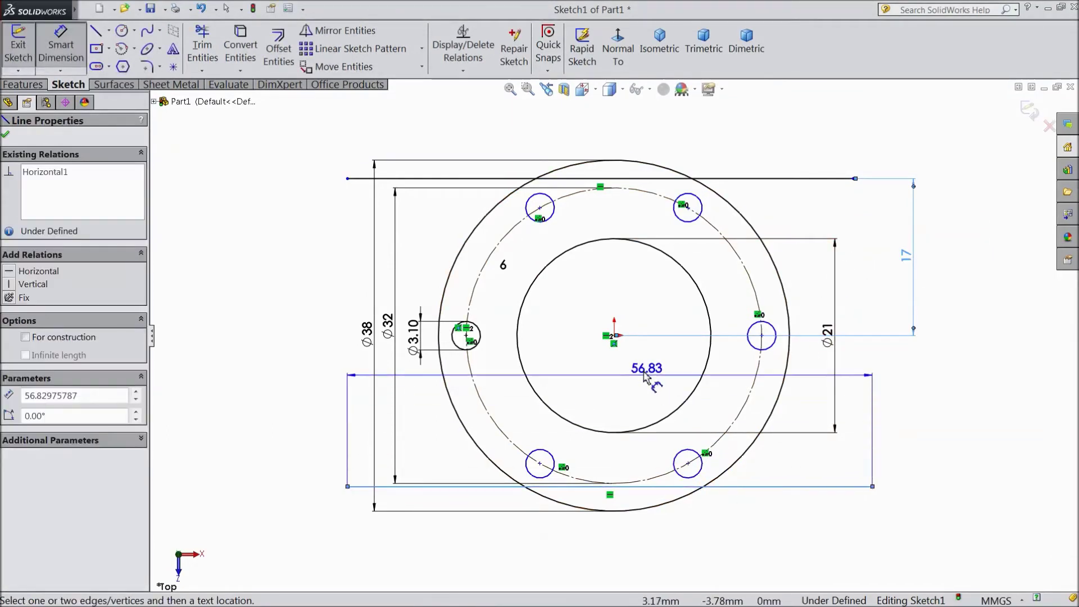
pyautogui.click(615, 337)
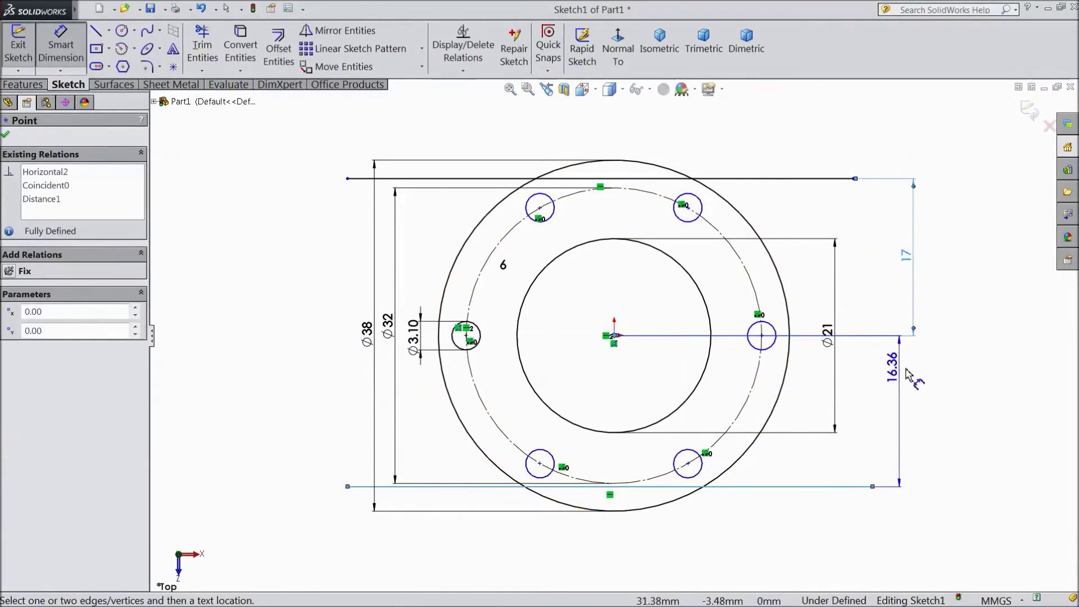
pyautogui.click(918, 408)
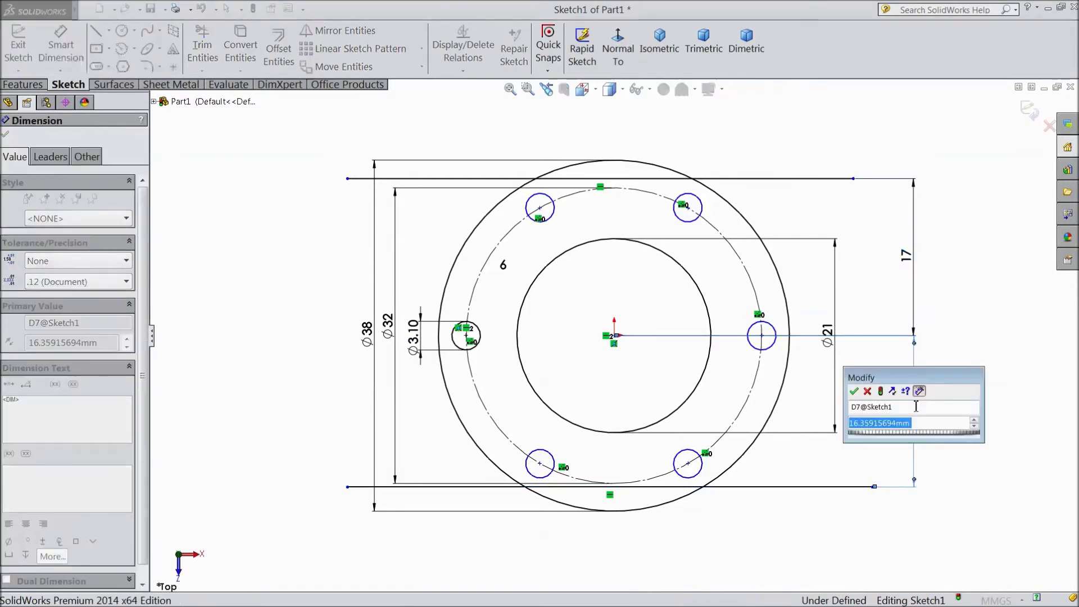
pyautogui.write('17')
pyautogui.click(855, 392)
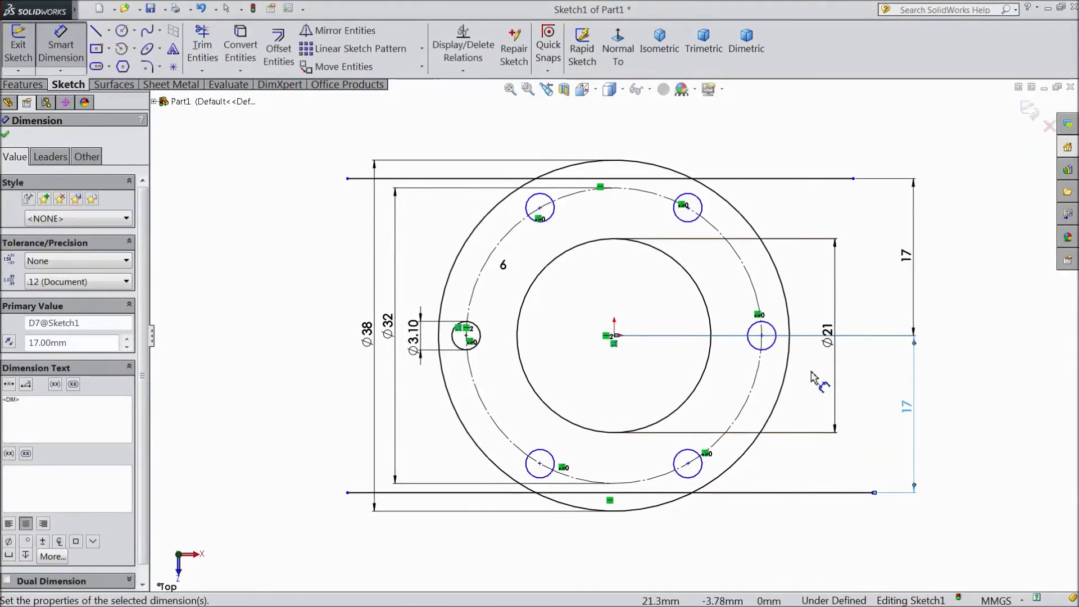
pyautogui.scroll(-1, 837, 374)
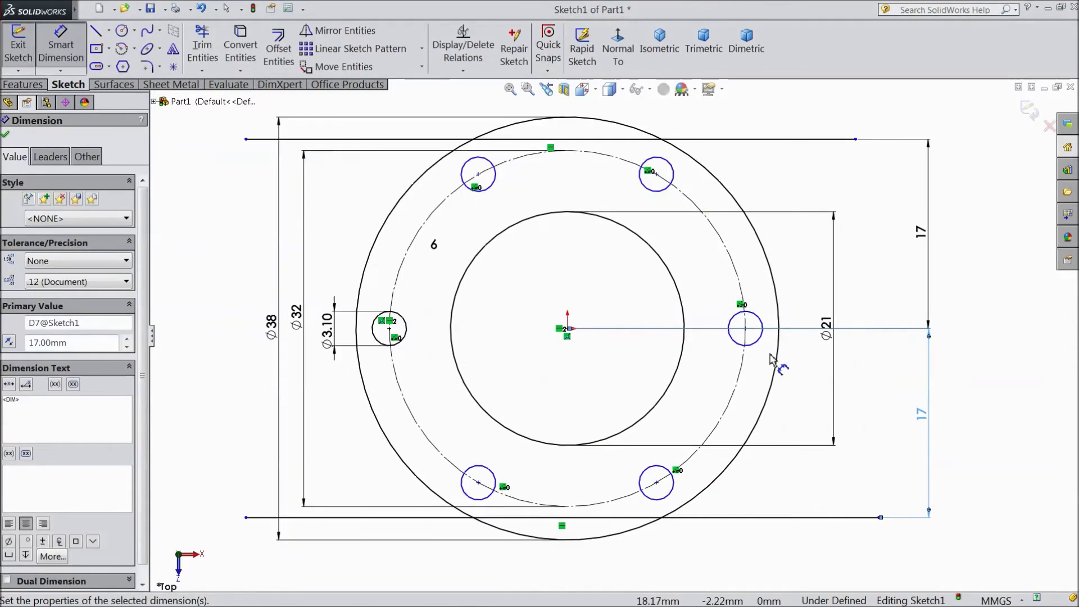
# Power-trim the line ends outside the circle and the circle arcs beyond the lines
pyautogui.click(202, 47)
pyautogui.click(391, 140)
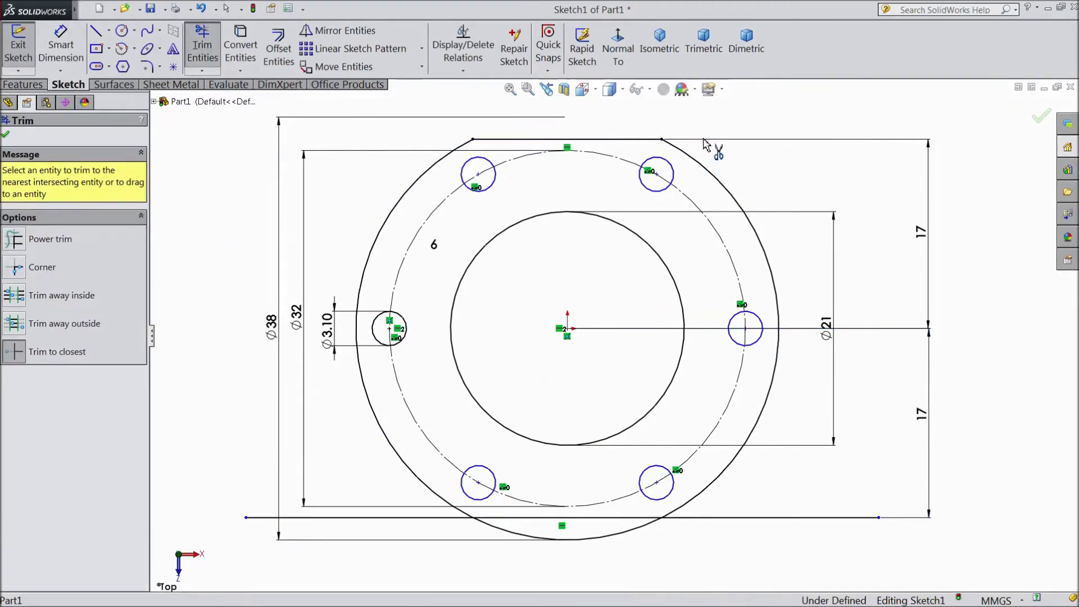
pyautogui.click(598, 540)
pyautogui.click(725, 518)
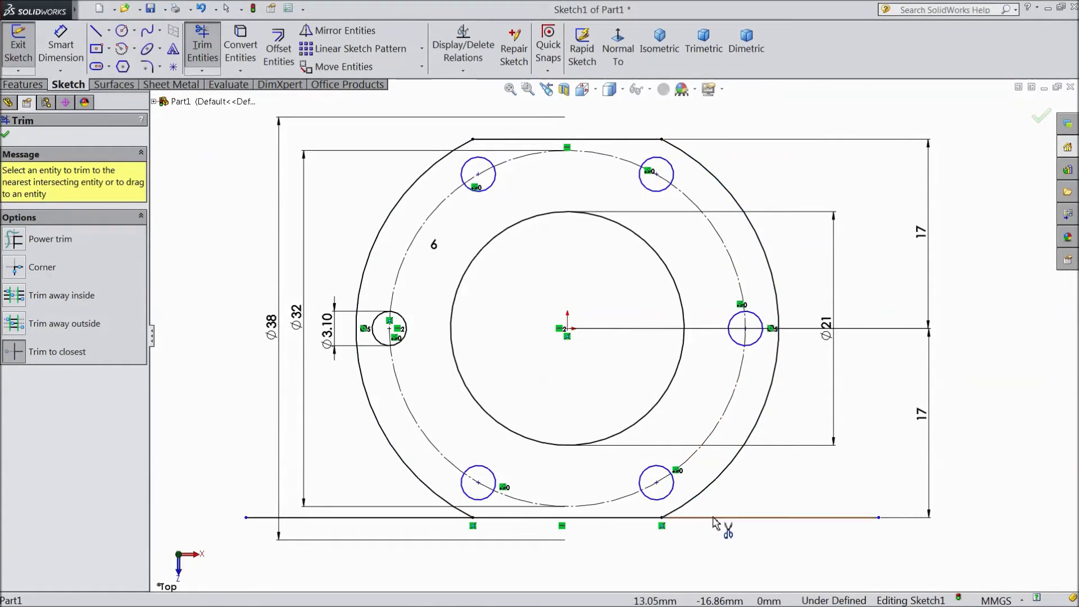
pyautogui.click(435, 517)
pyautogui.press('f')
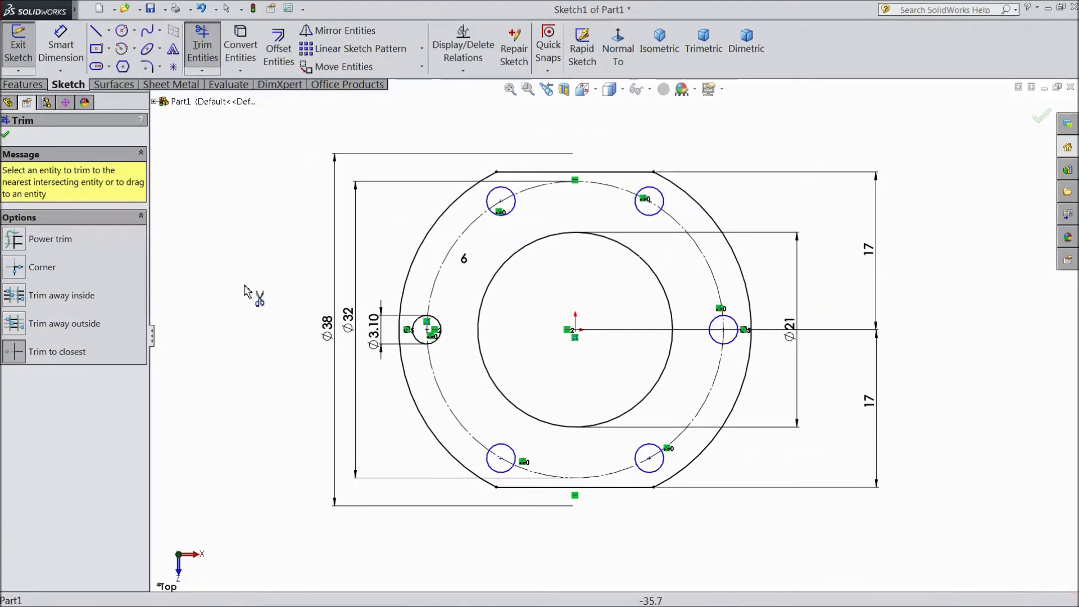
pyautogui.click(5, 136)
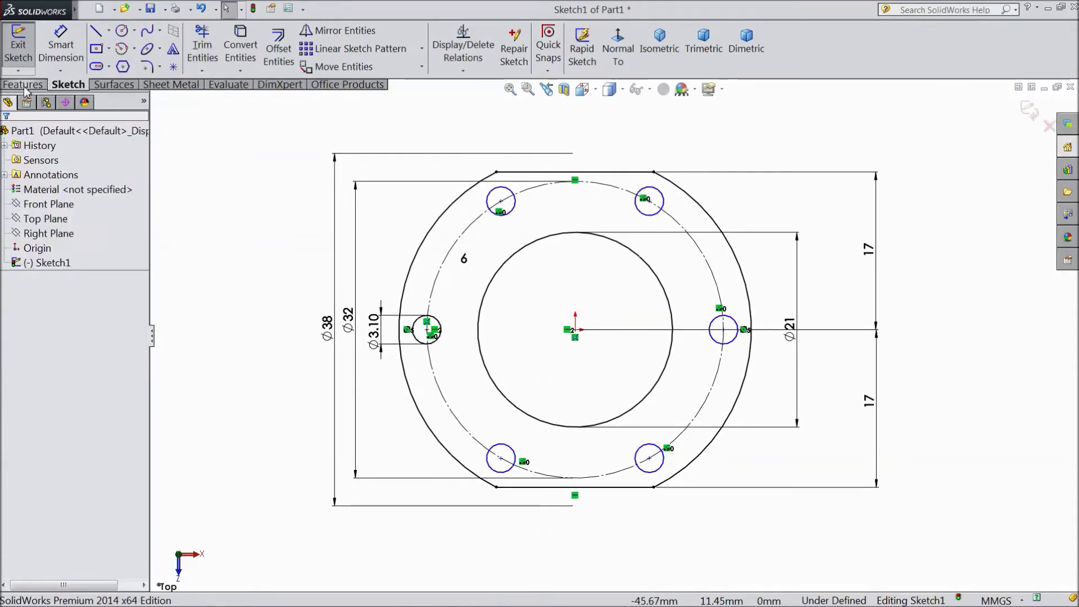
pyautogui.click(23, 84)
# Extrude the sketch as a Blind boss 4 mm deep
pyautogui.click(27, 60)
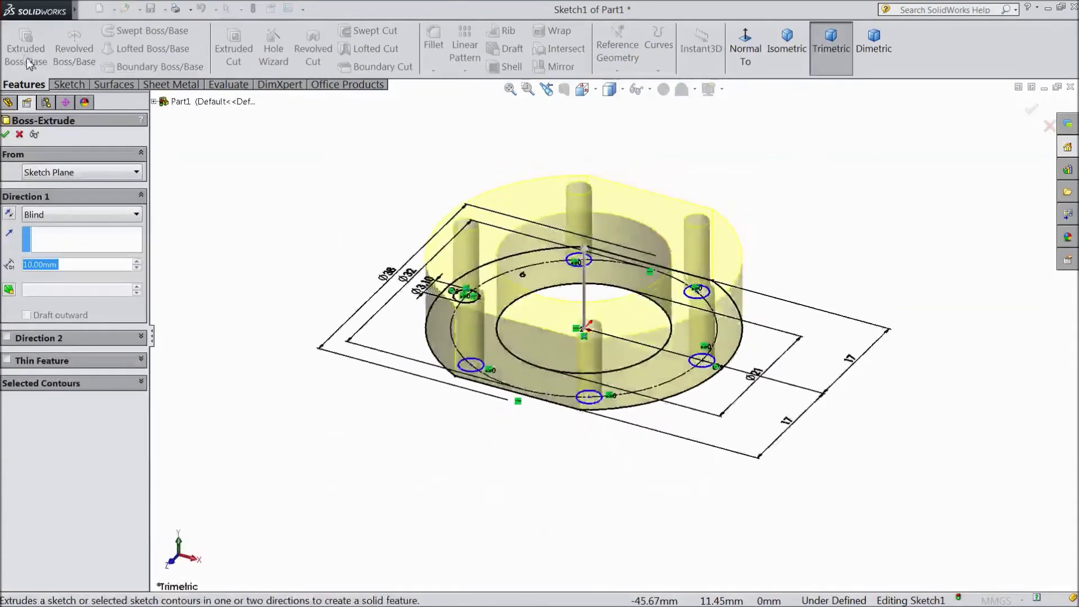
pyautogui.write('38')
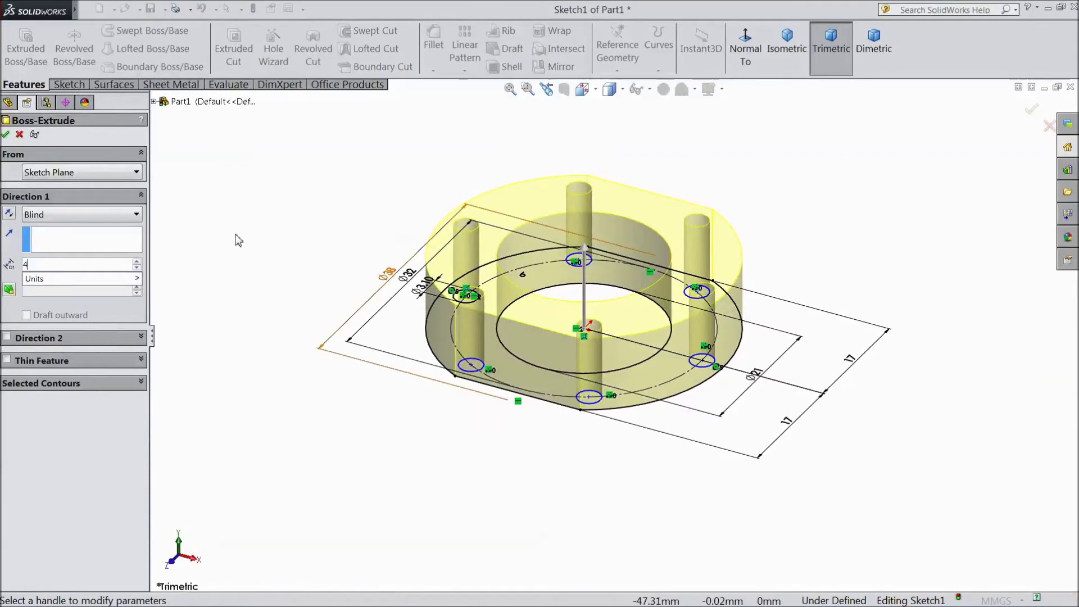
pyautogui.press('Return')
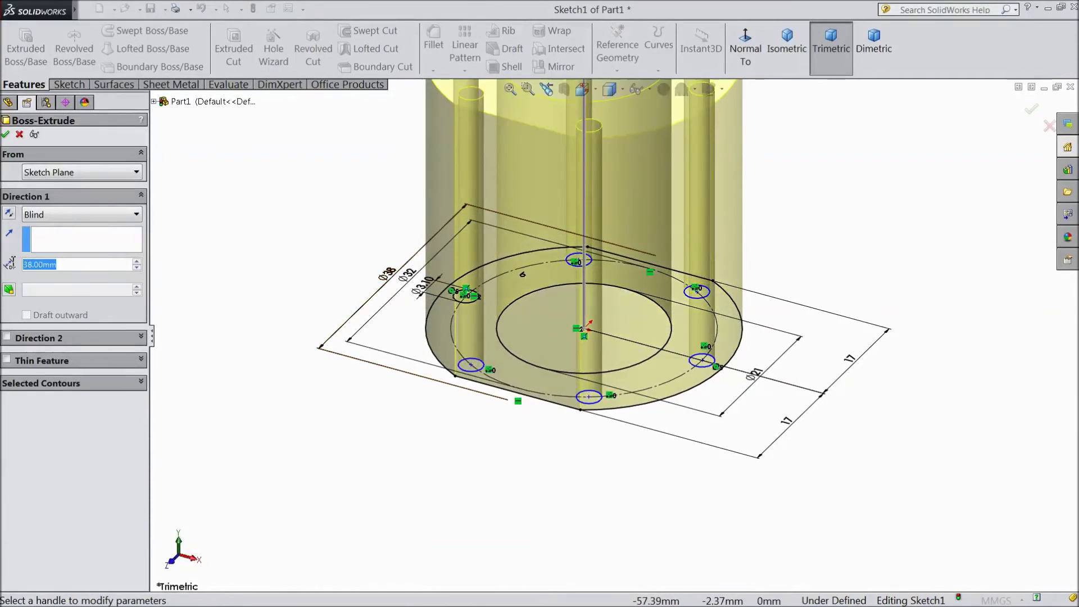
pyautogui.write('4')
pyautogui.press('Return')
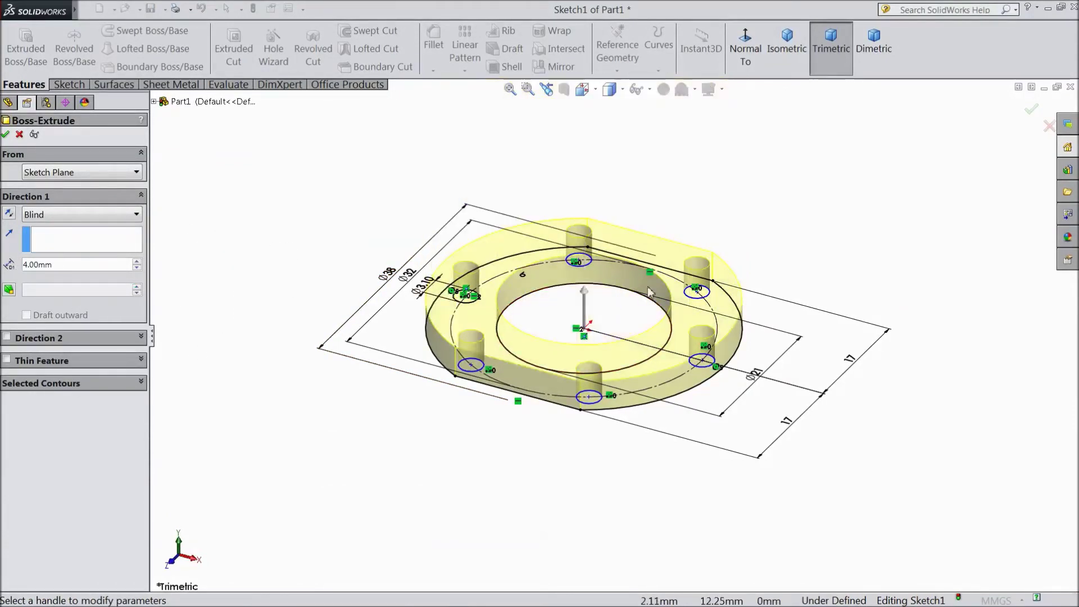
pyautogui.click(5, 134)
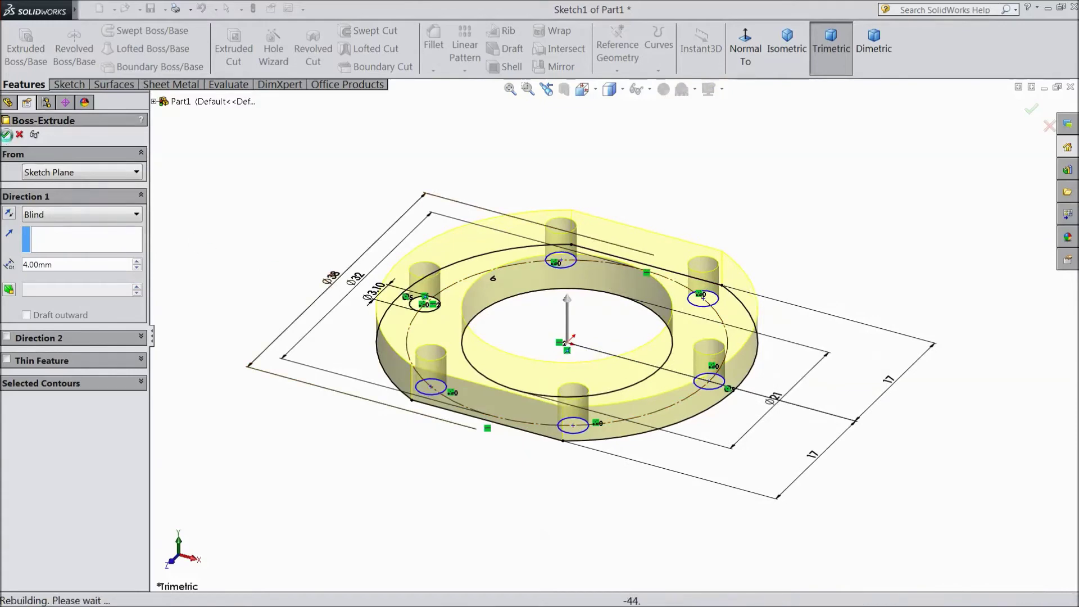
pyautogui.click(491, 246)
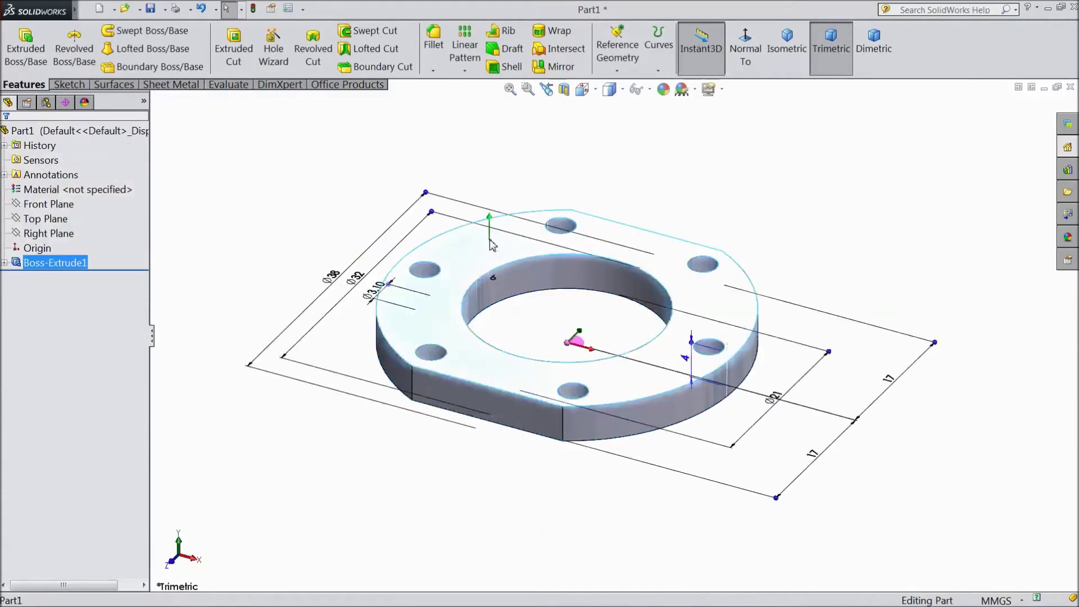
# Start a sketch on the flange's top face, view it normal, and draw an origin-centred circle
pyautogui.click(534, 209)
pyautogui.click(616, 49)
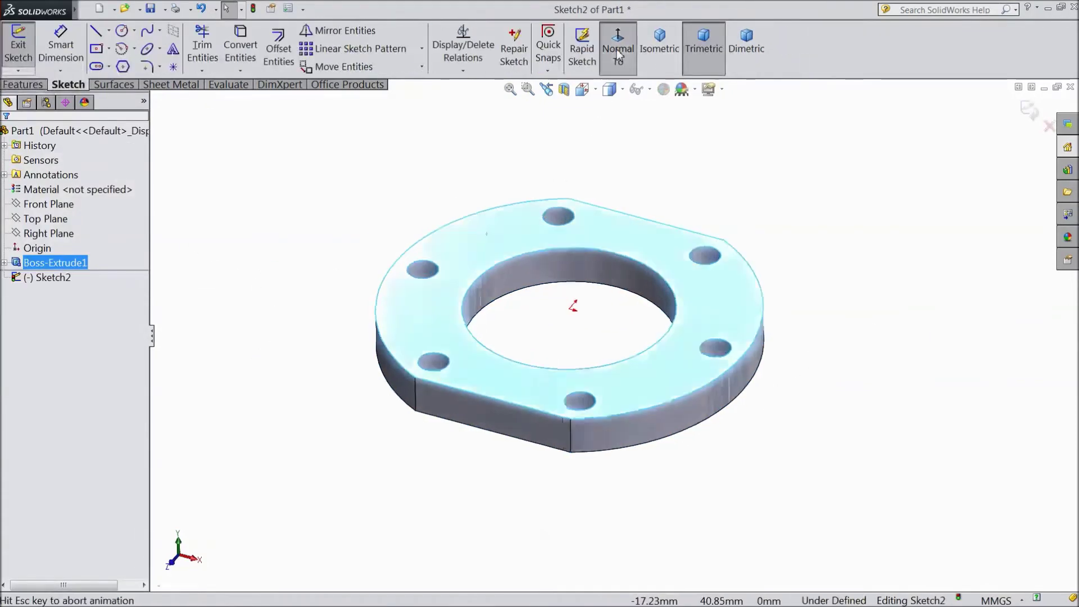
pyautogui.click(122, 31)
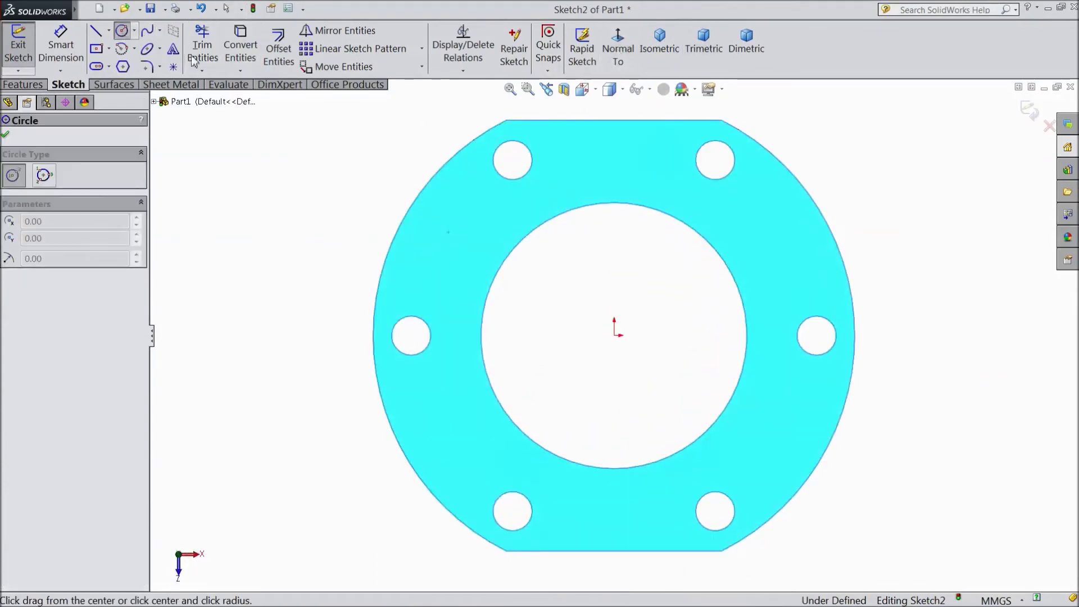
pyautogui.click(615, 336)
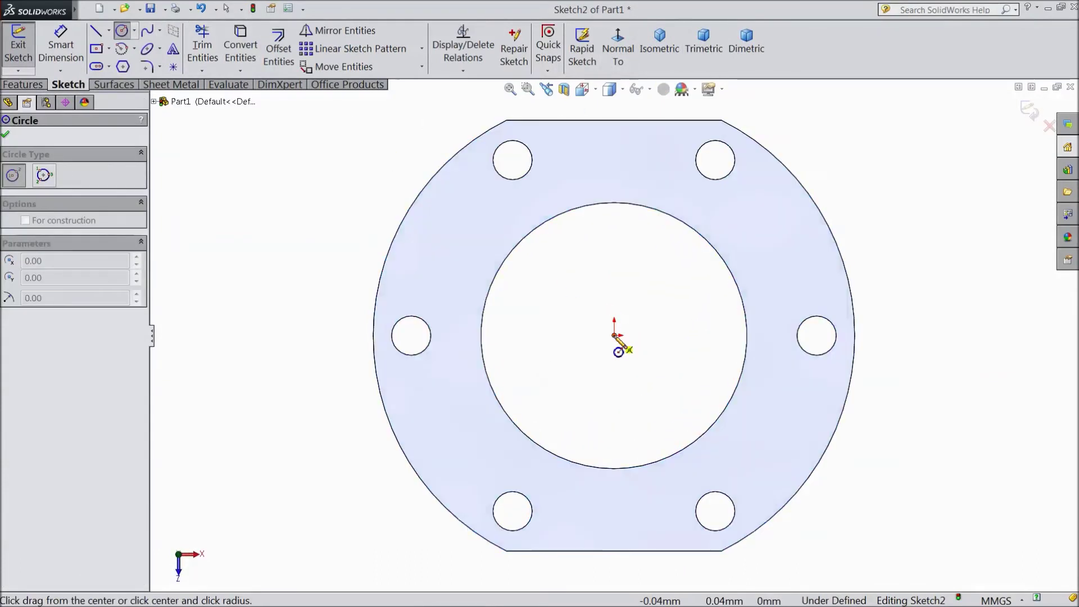
pyautogui.click(451, 298)
# Dimension the new circle to 24 mm diameter
pyautogui.click(61, 44)
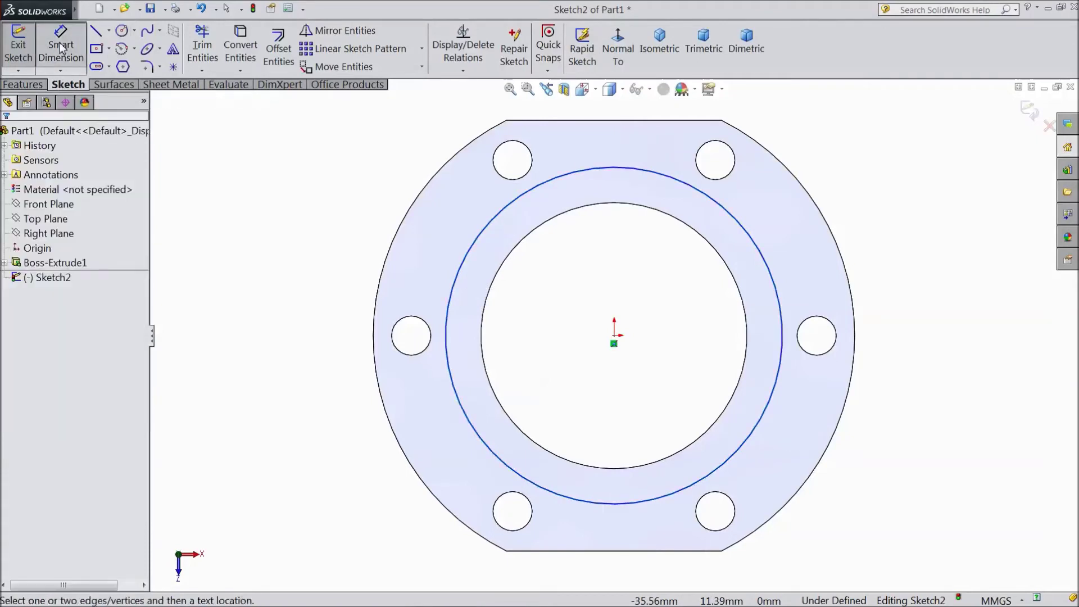
pyautogui.click(453, 291)
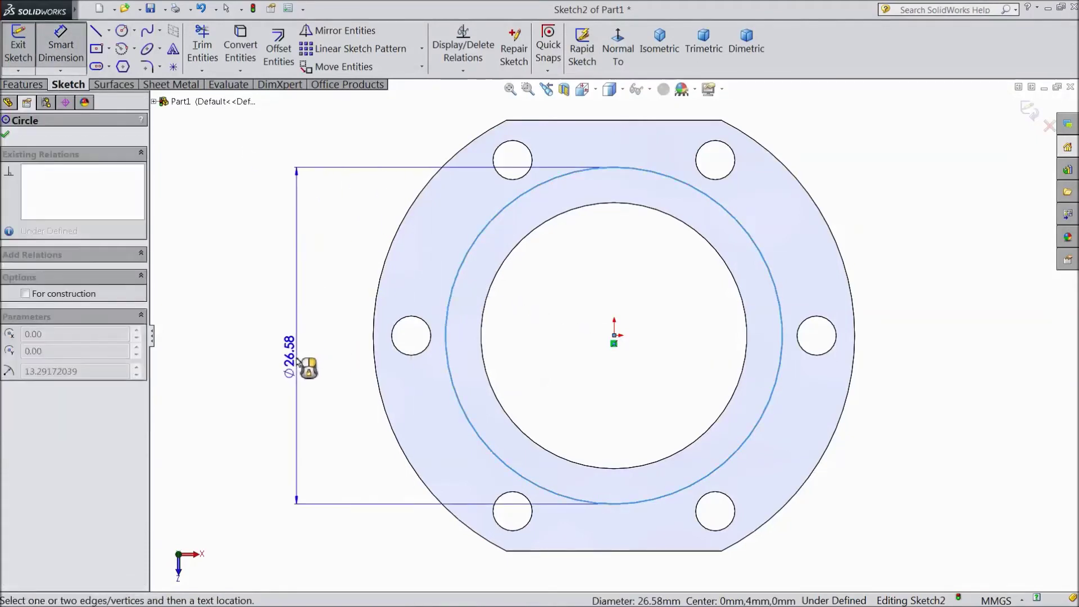
pyautogui.click(299, 354)
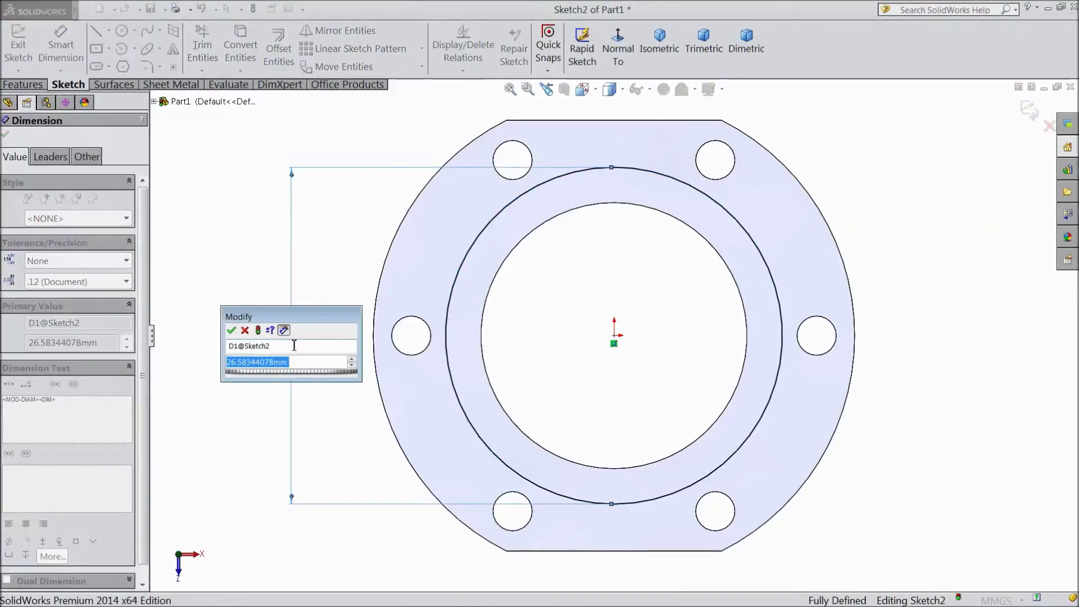
pyautogui.write('24')
pyautogui.click(232, 330)
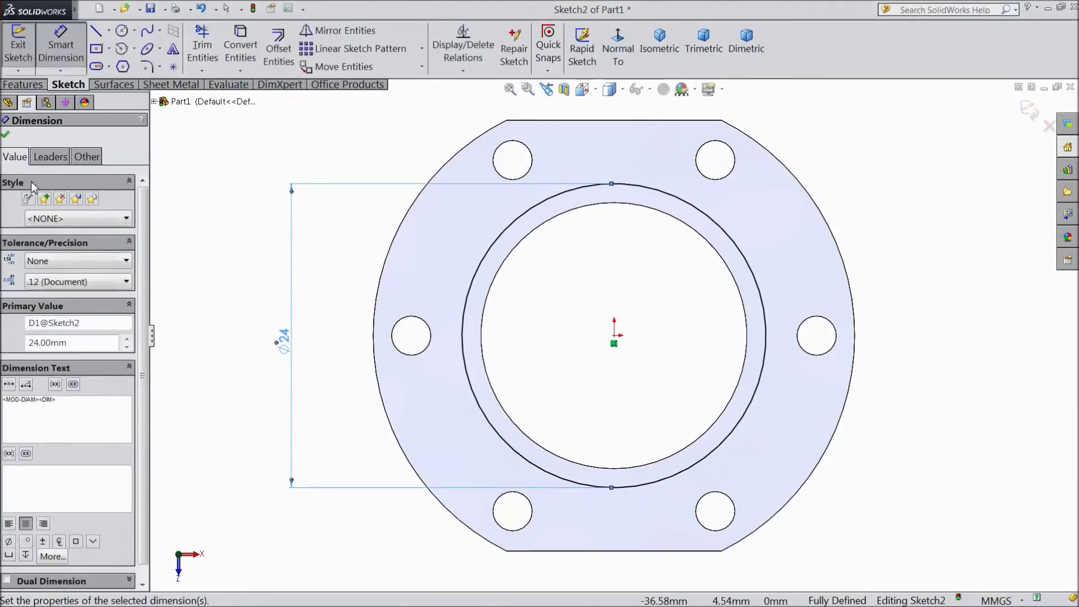
pyautogui.click(6, 137)
pyautogui.click(25, 84)
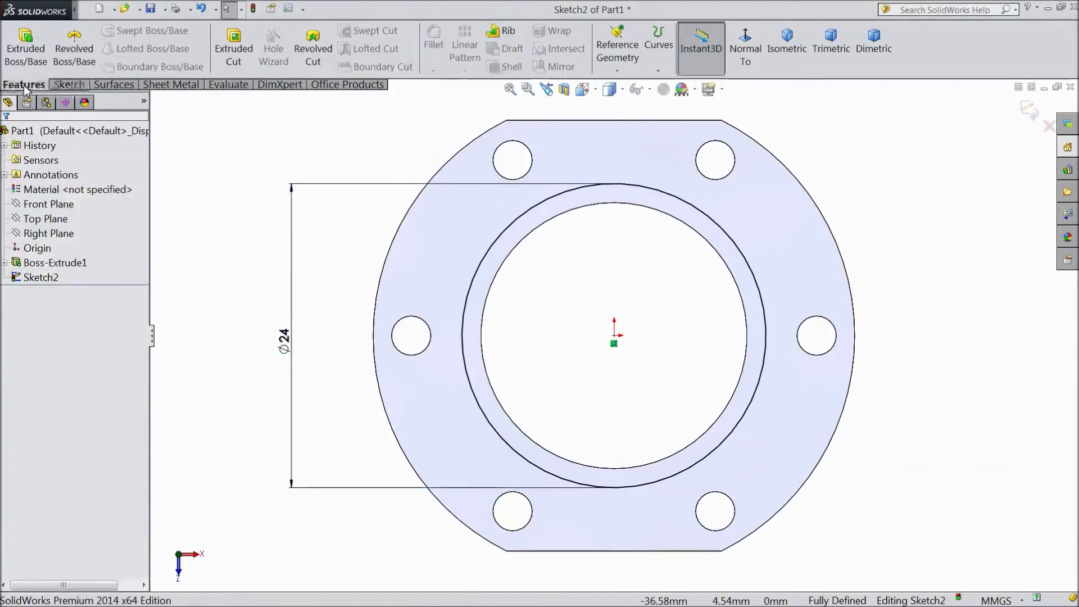
# Extrude-cut the 24 mm circle 2 mm Blind into the top face as Cut-Extrude1
pyautogui.click(220, 62)
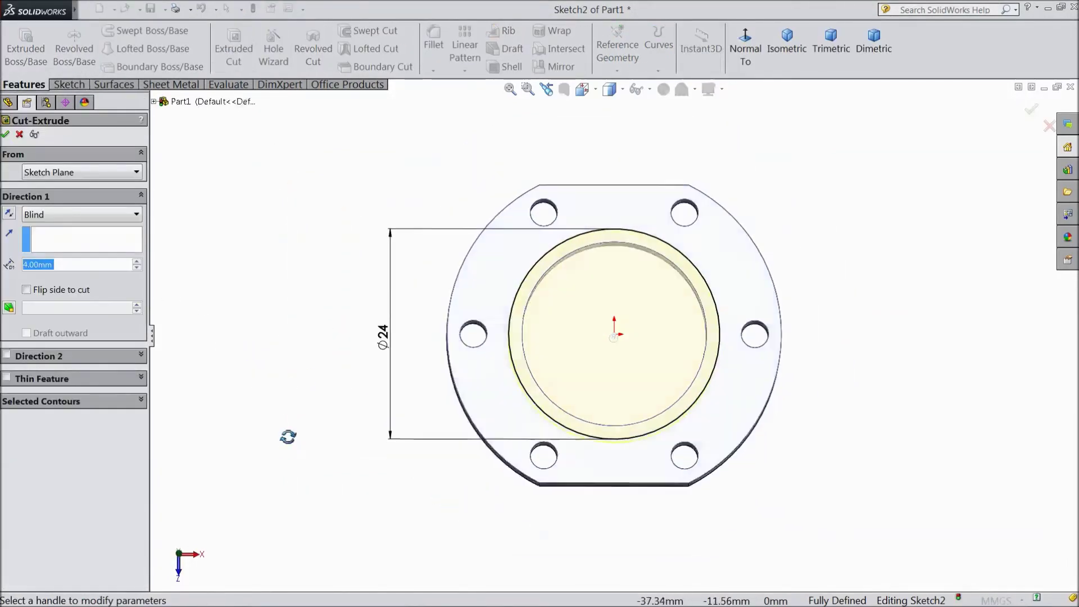
pyautogui.scroll(-3, 663, 332)
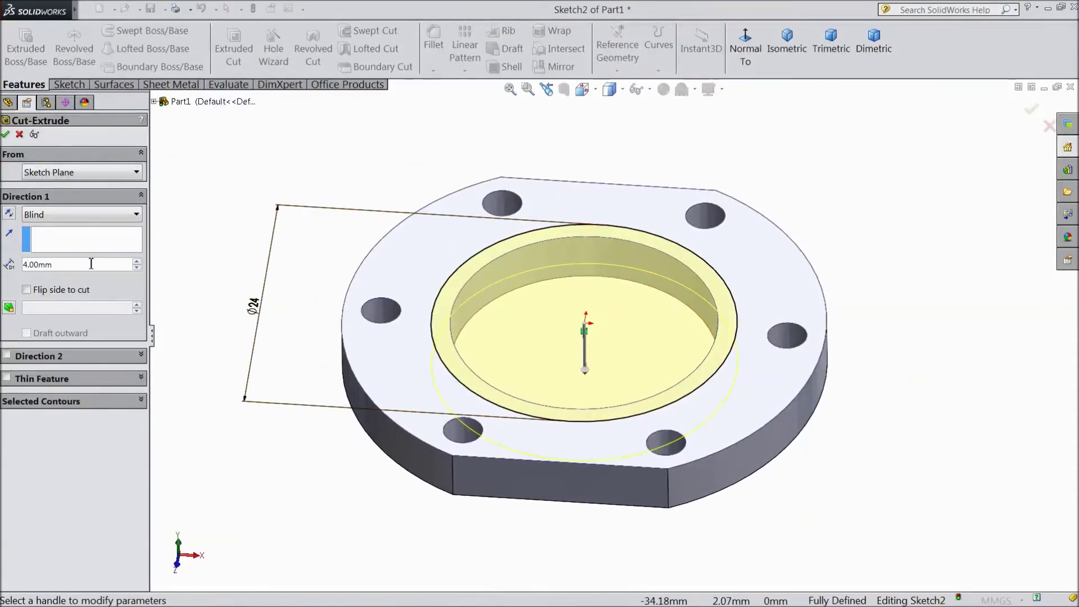
pyautogui.write('2')
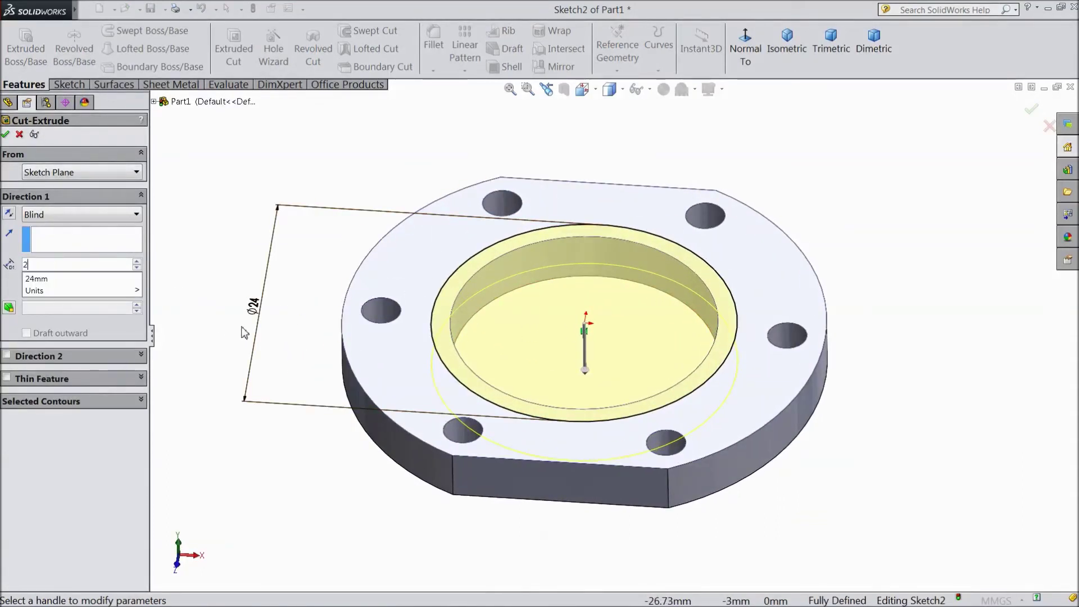
pyautogui.press('Return')
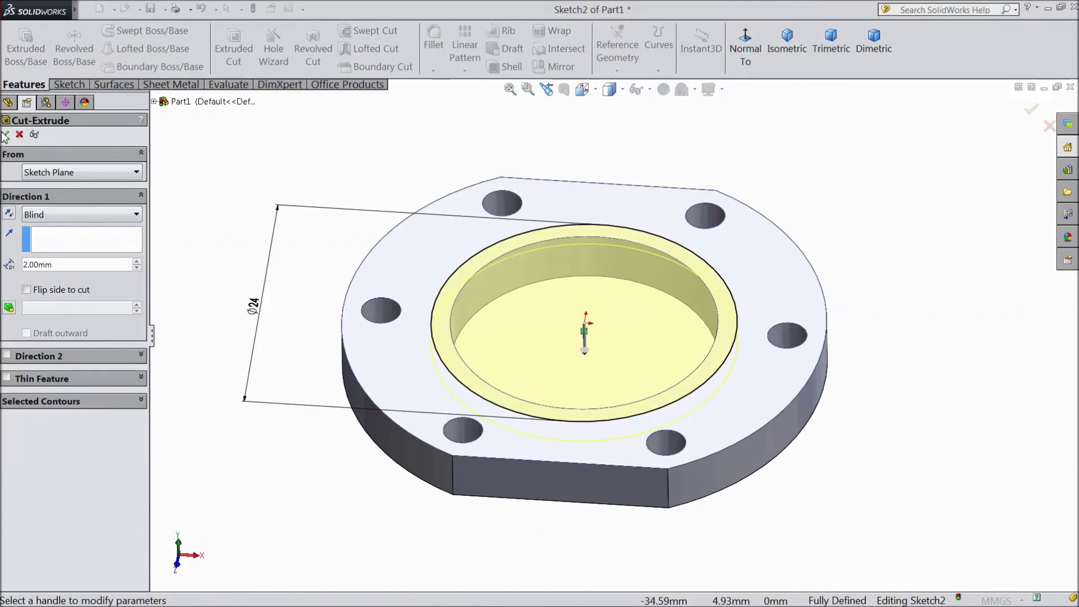
pyautogui.press('Return')
pyautogui.moveTo(301, 248)
pyautogui.mouseDown(button='middle')
pyautogui.moveTo(292, 260)
pyautogui.moveTo(290, 225)
pyautogui.moveTo(328, 159)
pyautogui.moveTo(299, 229)
pyautogui.mouseUp(button='middle')
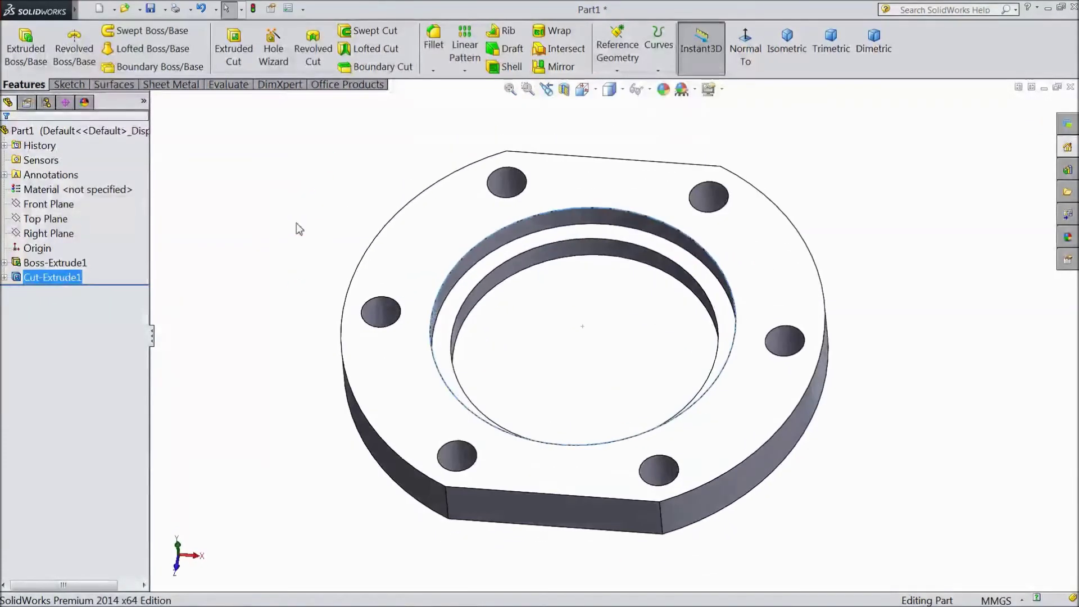
# Add Chamfer1 at 0.5 mm × 45° on the top and underside outer edges and counterbore ring edges
pyautogui.click(440, 75)
pyautogui.click(450, 101)
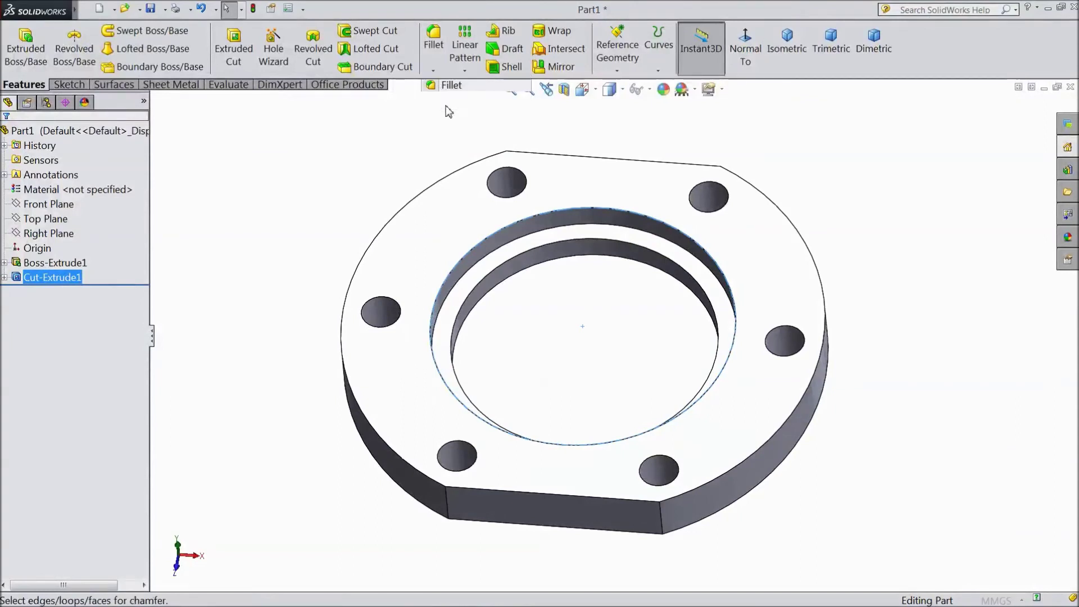
pyautogui.write('0.5')
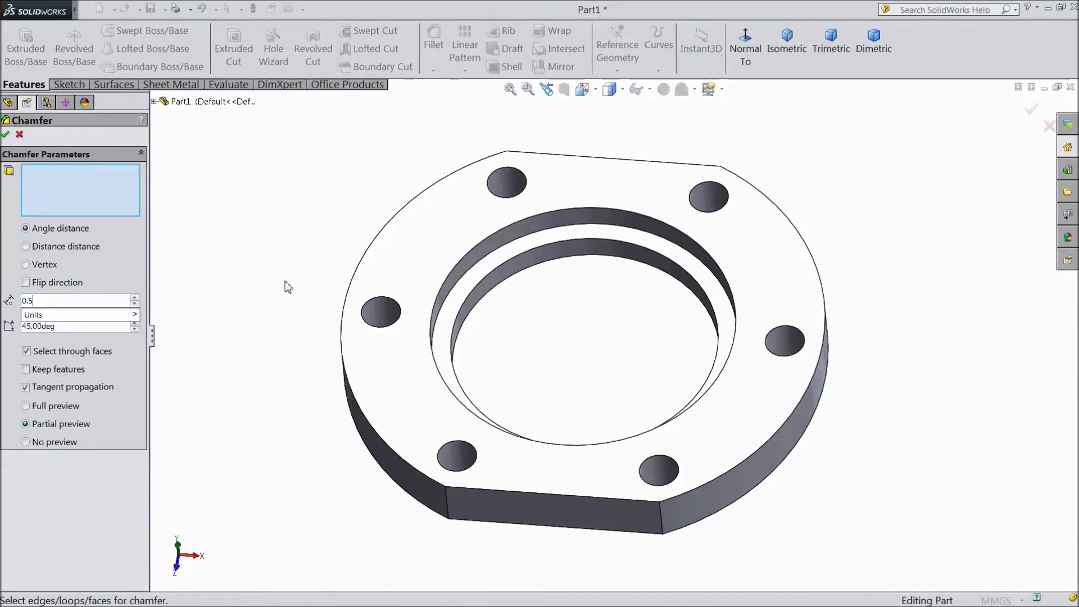
pyautogui.click(344, 309)
pyautogui.click(815, 404)
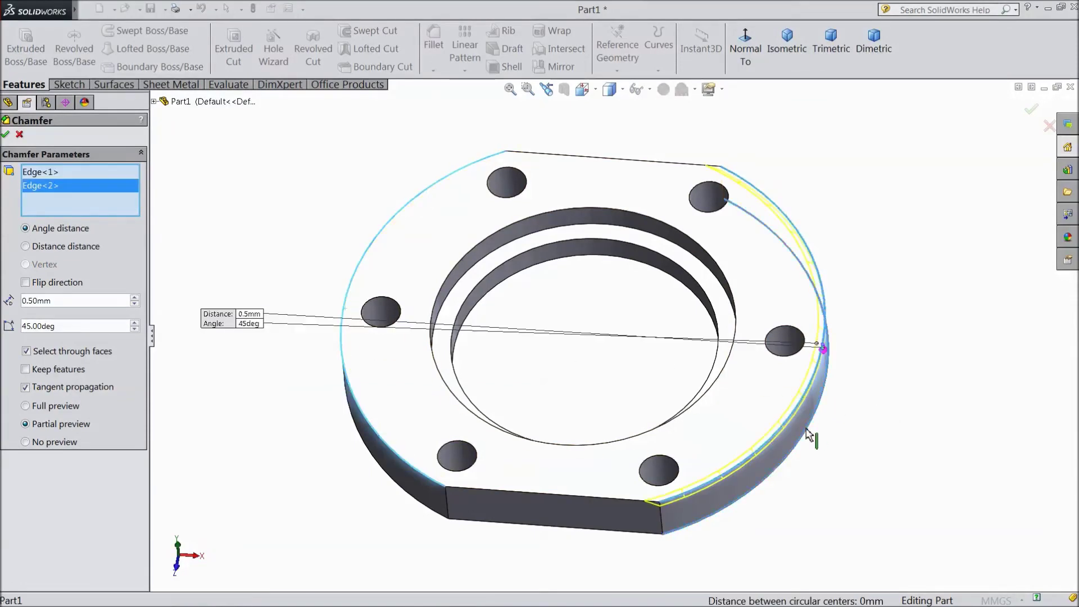
pyautogui.click(809, 438)
pyautogui.moveTo(809, 438)
pyautogui.mouseDown(button='middle')
pyautogui.moveTo(827, 500)
pyautogui.moveTo(634, 248)
pyautogui.mouseUp(button='middle')
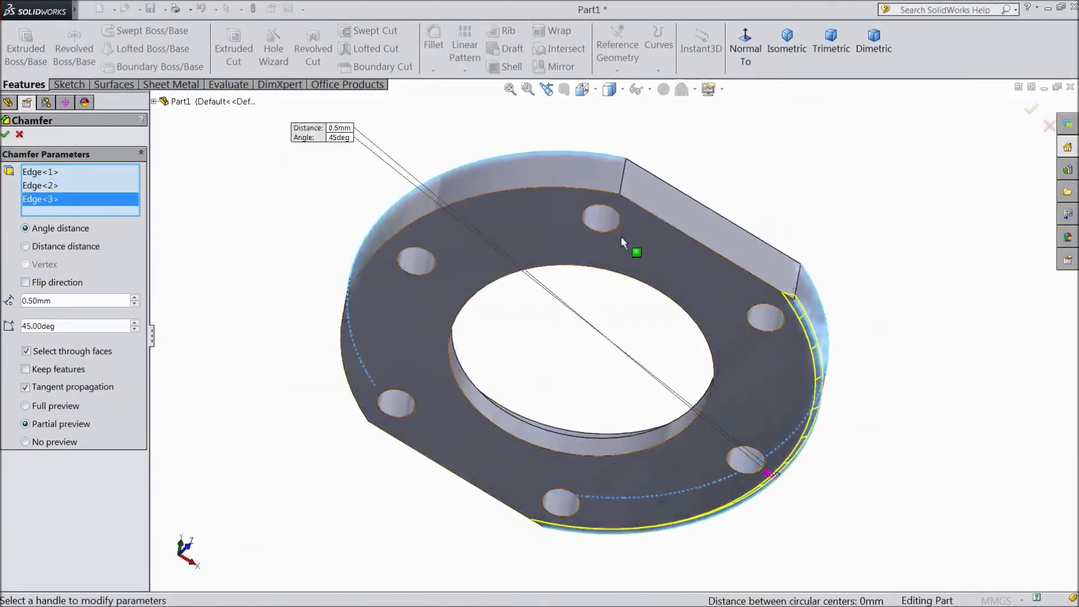
pyautogui.click(517, 190)
pyautogui.moveTo(517, 192); pyautogui.dragTo(623, 380, button='middle')
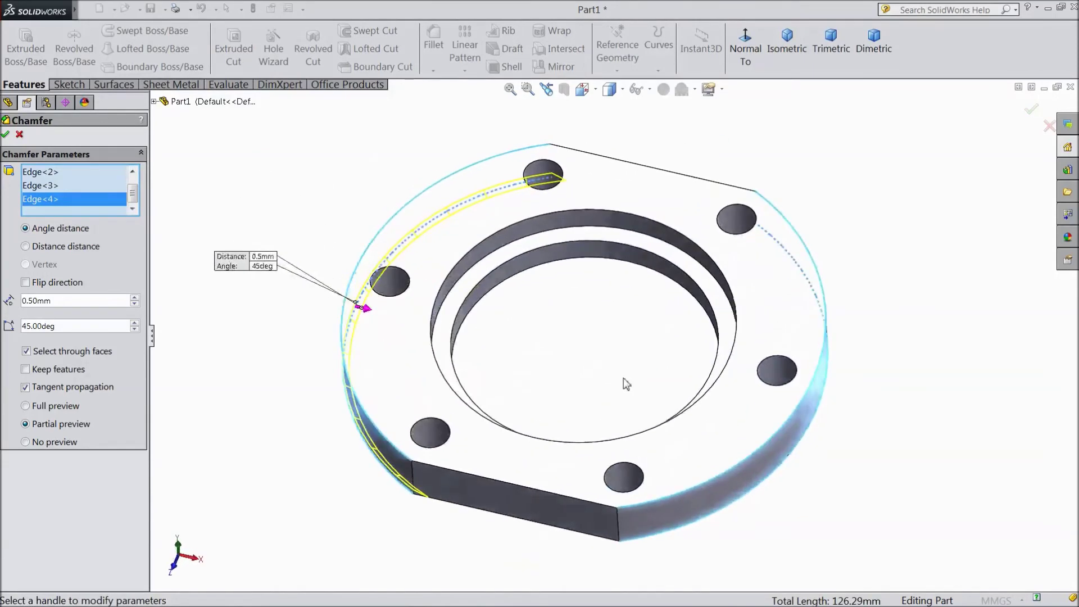
pyautogui.click(460, 269)
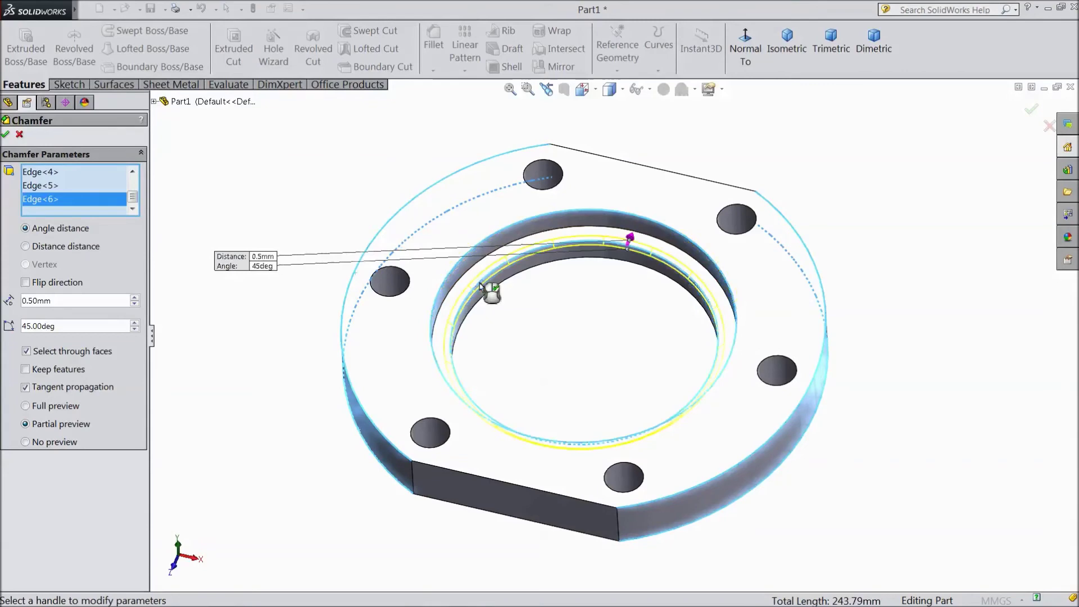
pyautogui.click(5, 135)
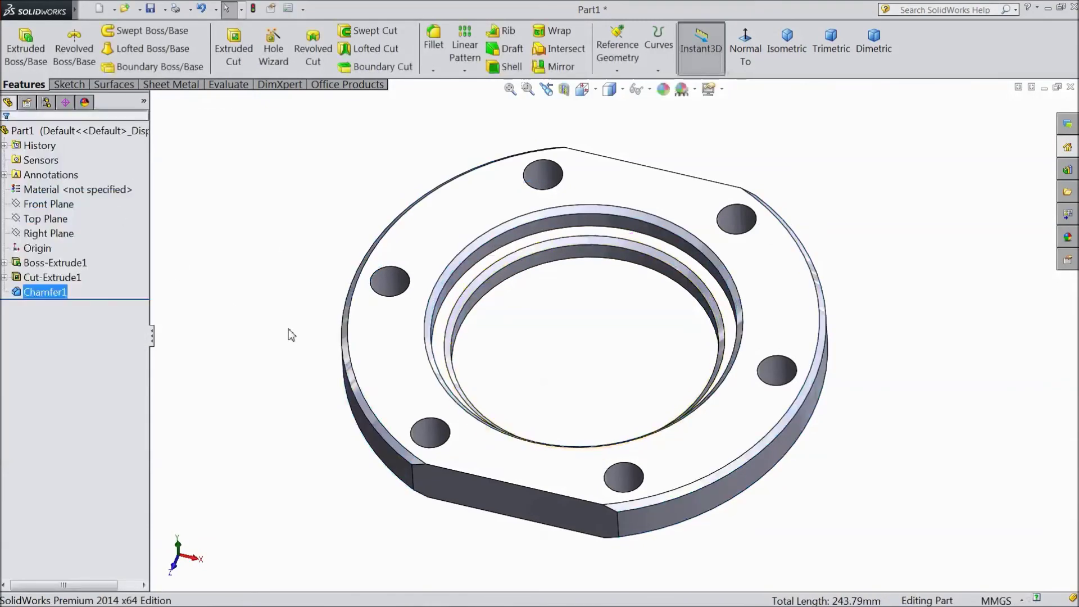
pyautogui.moveTo(293, 332)
pyautogui.mouseDown(button='middle')
pyautogui.moveTo(306, 329)
pyautogui.moveTo(309, 272)
pyautogui.moveTo(274, 332)
pyautogui.moveTo(282, 272)
pyautogui.moveTo(274, 286)
pyautogui.mouseUp(button='middle')
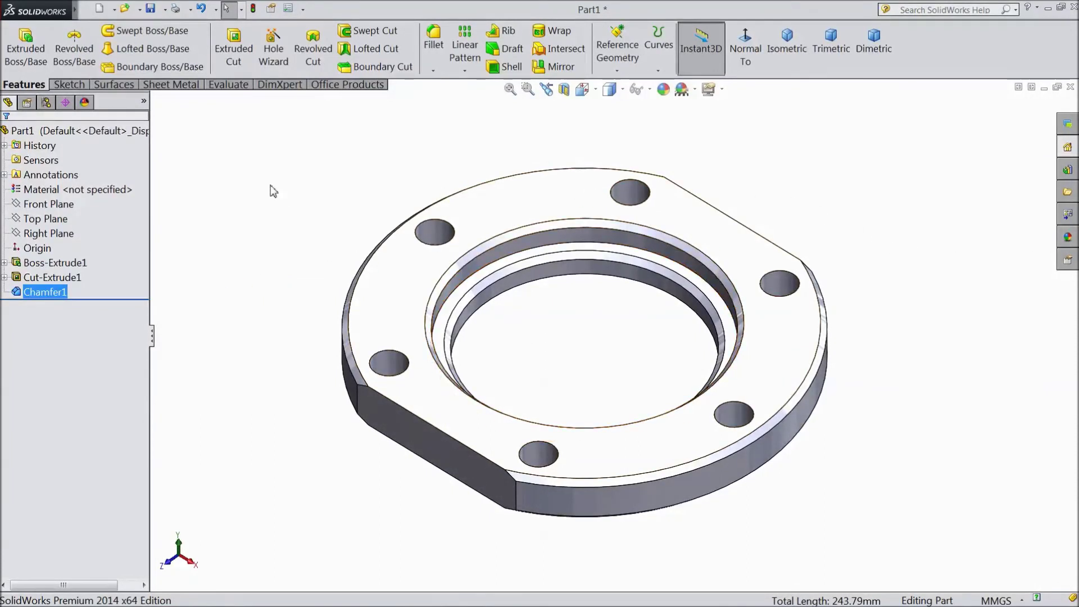
# Apply the Green colour appearance to Part1 and return to Trimetric view
pyautogui.click(87, 131)
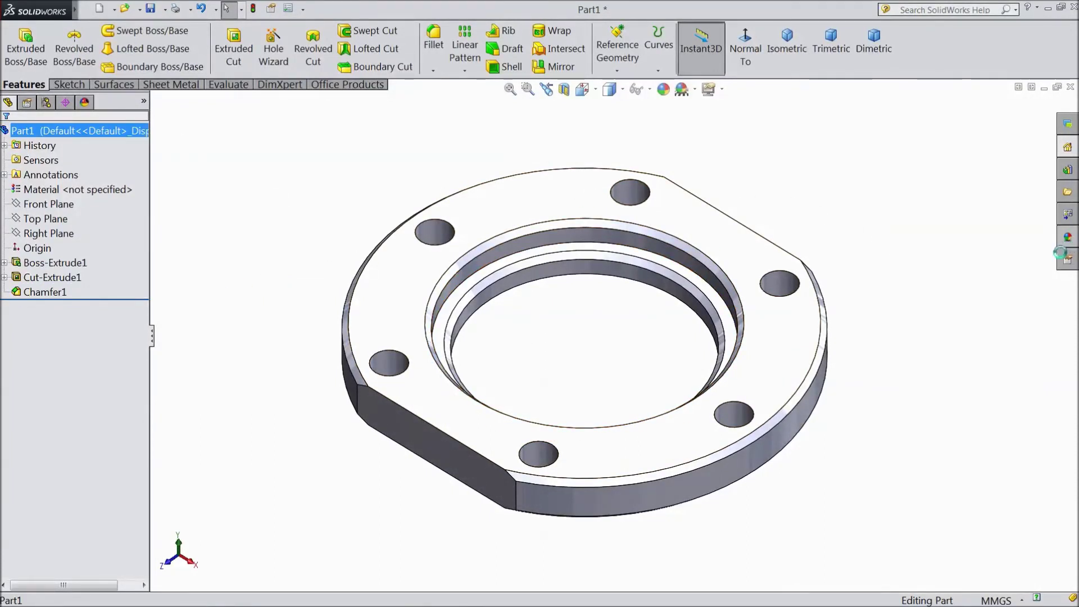
pyautogui.click(1069, 239)
pyautogui.click(929, 131)
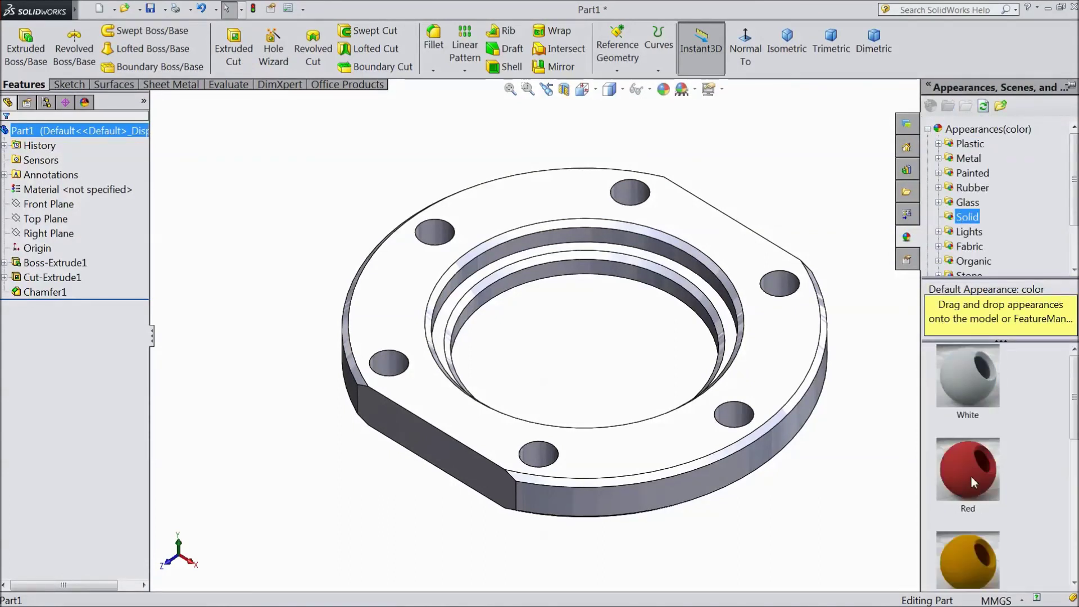
pyautogui.scroll(-2, 974, 482)
pyautogui.doubleClick(971, 480)
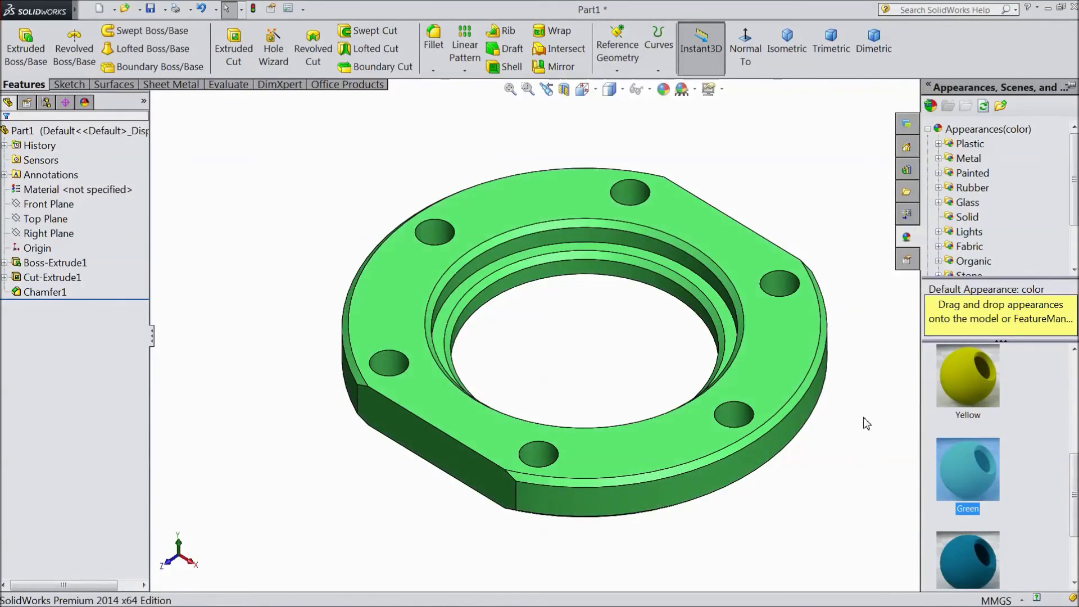
pyautogui.moveTo(867, 423)
pyautogui.mouseDown(button='middle')
pyautogui.moveTo(855, 210)
pyautogui.moveTo(855, 378)
pyautogui.moveTo(827, 413)
pyautogui.moveTo(831, 456)
pyautogui.moveTo(857, 463)
pyautogui.moveTo(911, 402)
pyautogui.moveTo(923, 322)
pyautogui.moveTo(845, 354)
pyautogui.moveTo(643, 219)
pyautogui.moveTo(622, 185)
pyautogui.moveTo(615, 394)
pyautogui.mouseUp(button='middle')
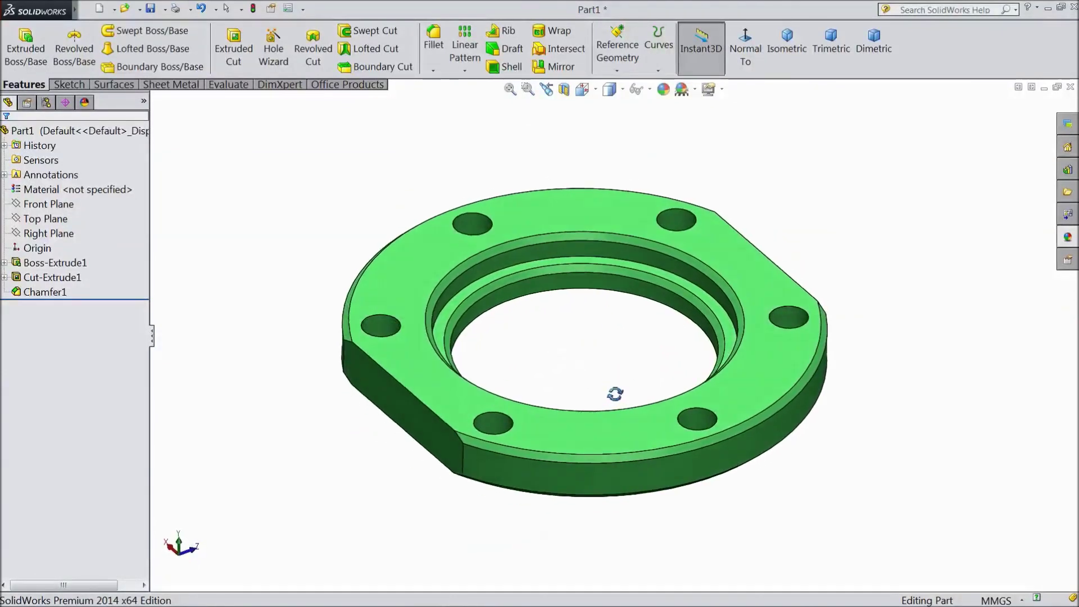
pyautogui.click(832, 50)
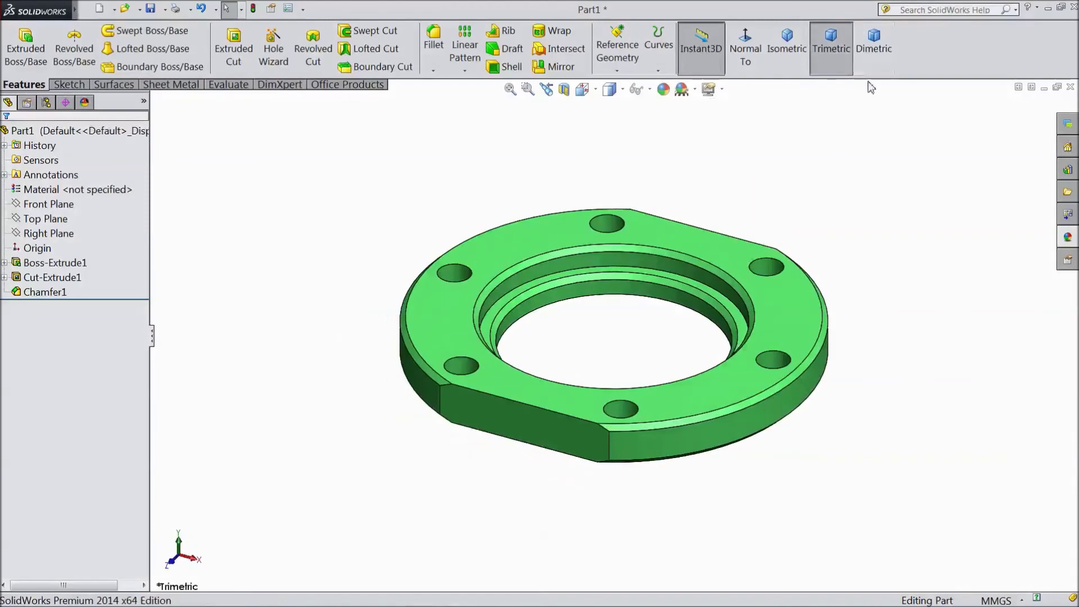